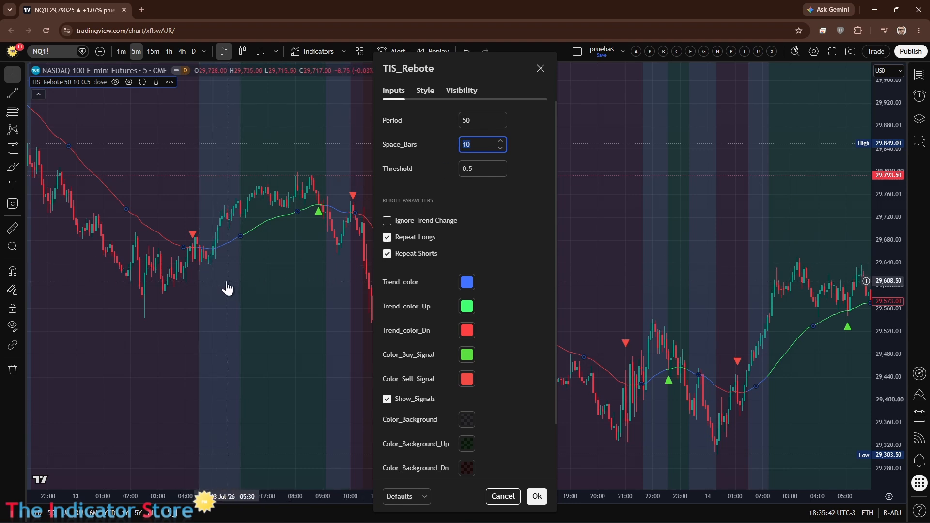
Step: Turn off Show_Background in the TIS_Rebote indicator's settings and apply the change
{"action": "key", "text": "Escape"}
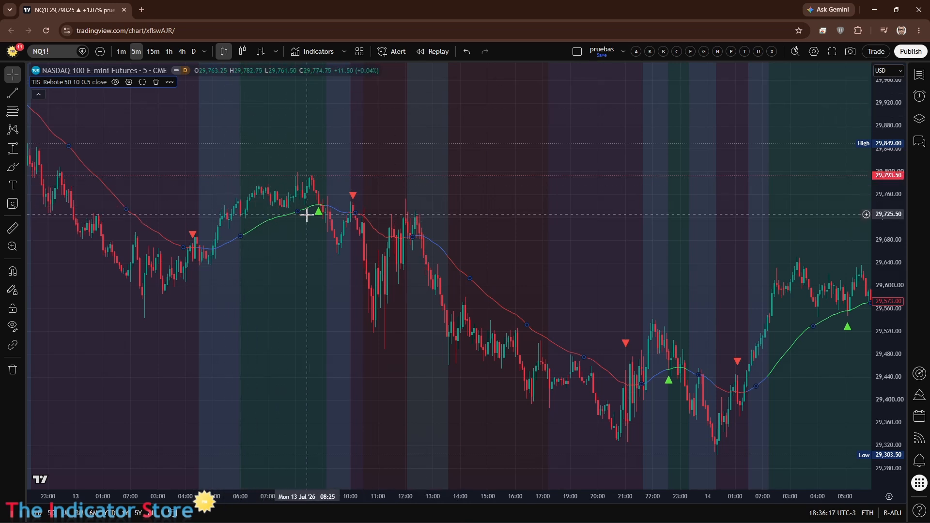
{"action": "double_click", "coordinate": [280, 217]}
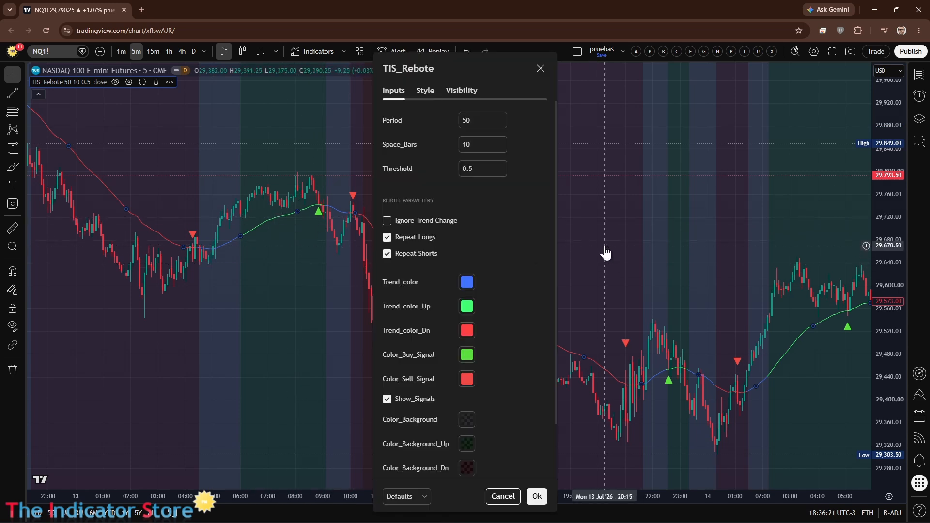
{"action": "scroll", "coordinate": [408, 406], "scroll_direction": "down", "scroll_amount": 2}
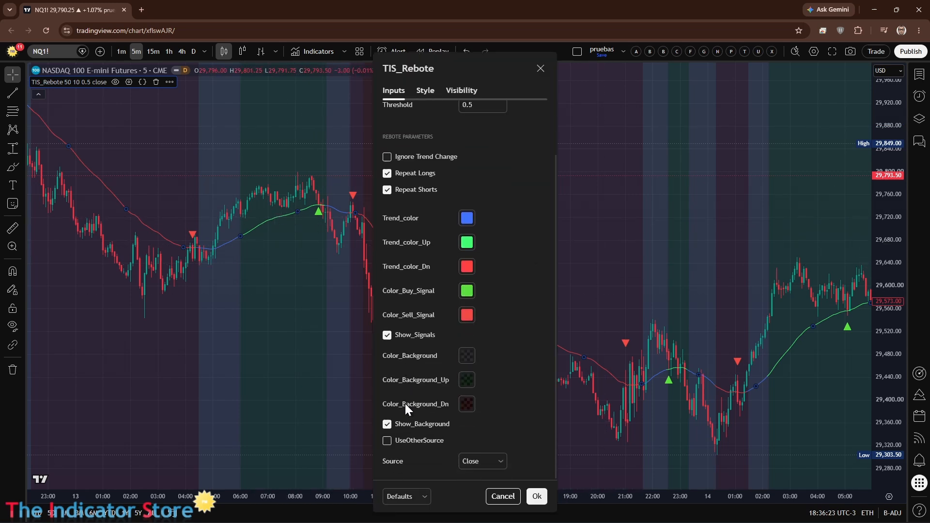
{"action": "left_click", "coordinate": [386, 424]}
{"action": "left_click", "coordinate": [537, 496]}
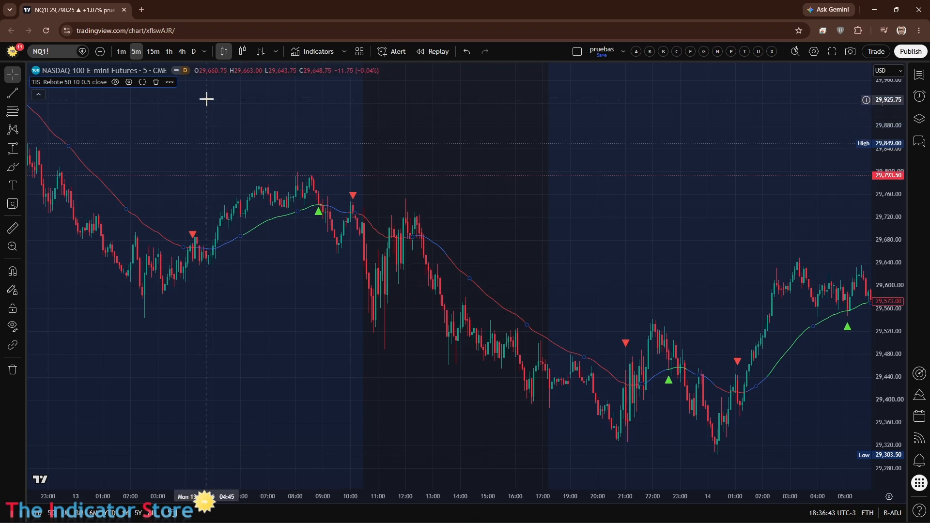
Step: Add the invite-only TIS Automator v4 strategy to the chart and collapse its strategy report
{"action": "left_click", "coordinate": [323, 57]}
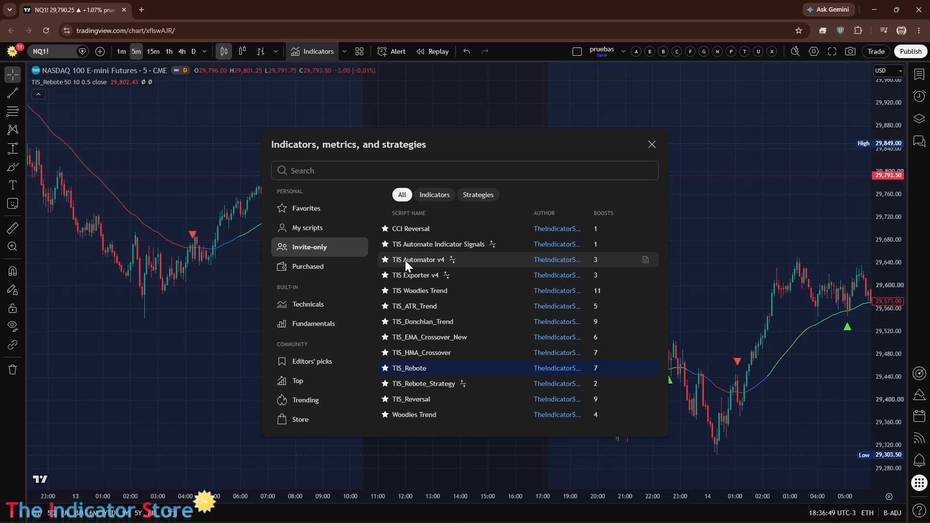
{"action": "left_click", "coordinate": [405, 260]}
{"action": "left_click", "coordinate": [652, 144]}
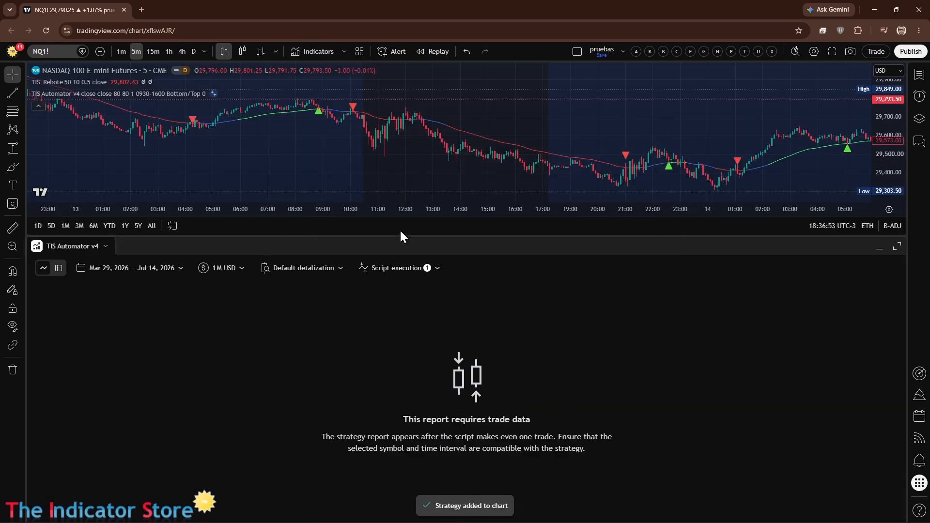
{"action": "left_click_drag", "start_coordinate": [399, 235], "coordinate": [430, 519]}
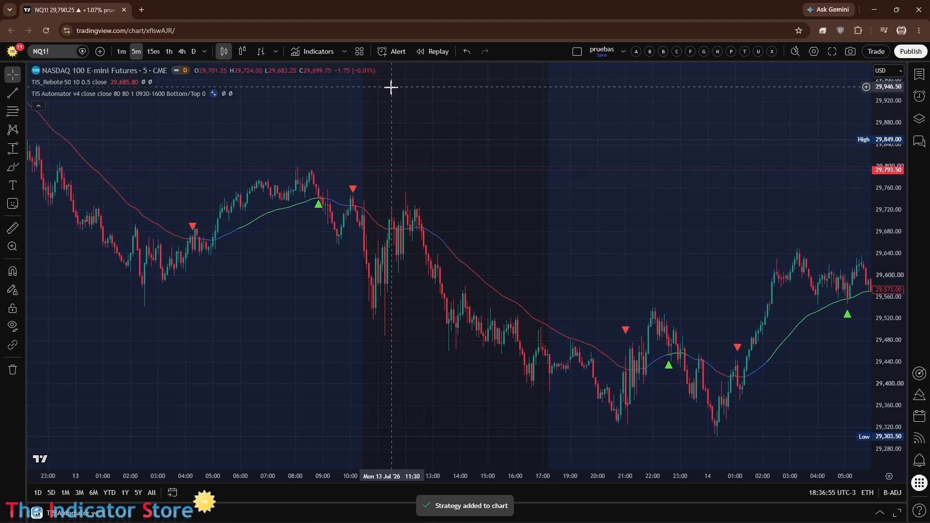
Step: In TIS Automator v4, set Long Signals Plot to TIS_Rebote: BuySignal and Short Signals Plot to TIS_Rebote: SellSignal
{"action": "mouse_move", "coordinate": [56, 93]}
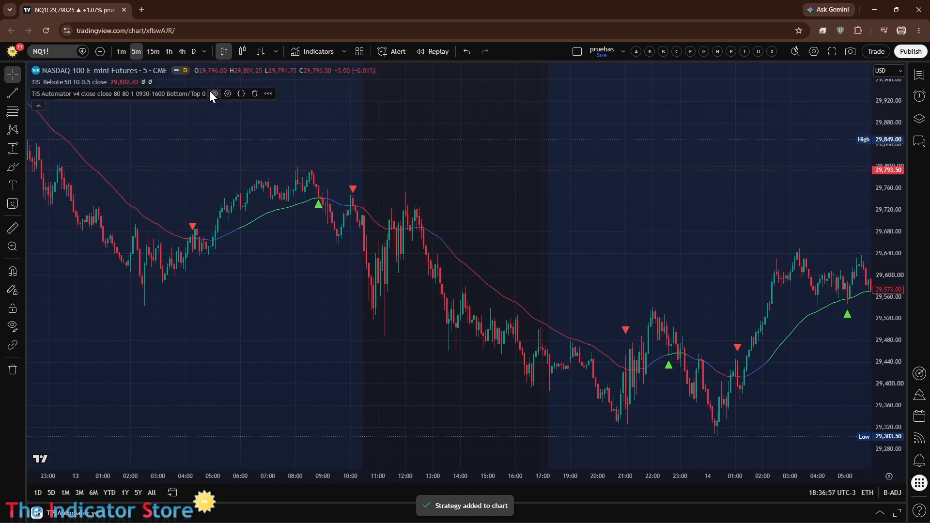
{"action": "left_click", "coordinate": [229, 94]}
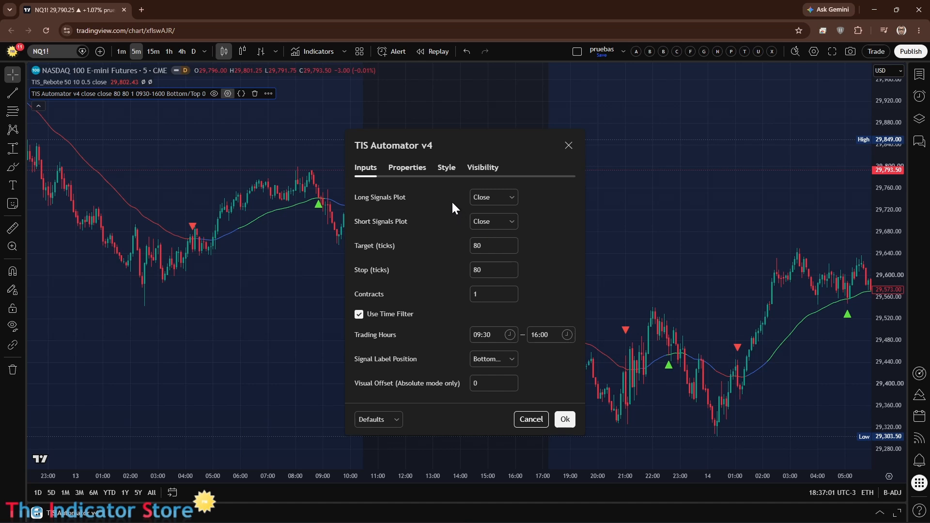
{"action": "left_click", "coordinate": [498, 196]}
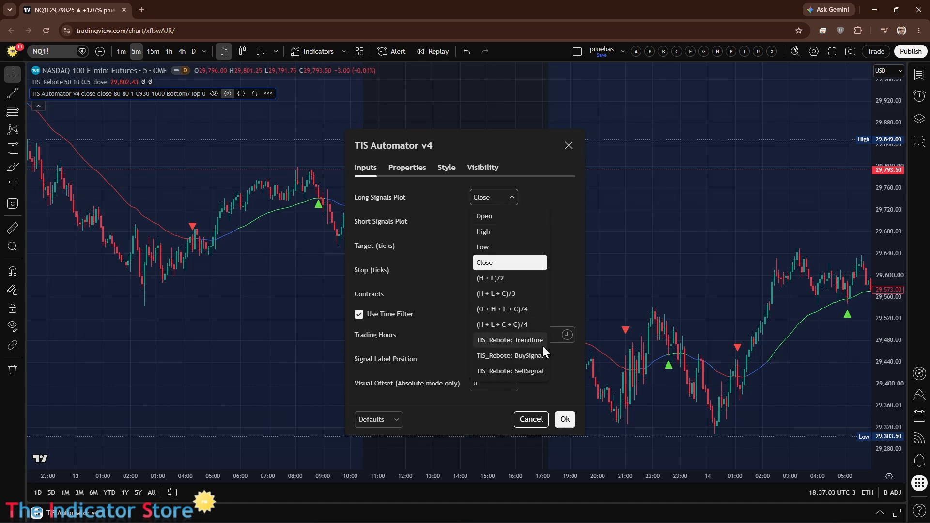
{"action": "left_click", "coordinate": [525, 358]}
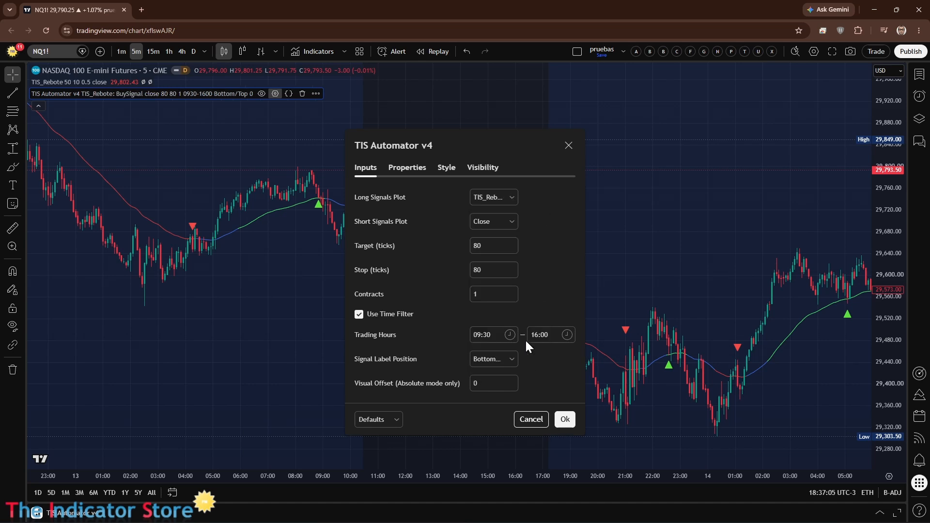
{"action": "left_click", "coordinate": [512, 220]}
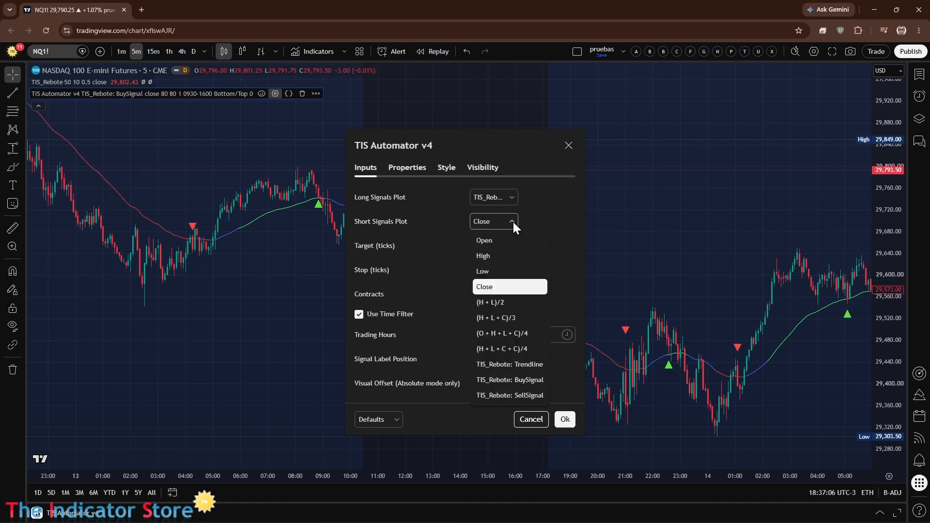
{"action": "left_click", "coordinate": [527, 394]}
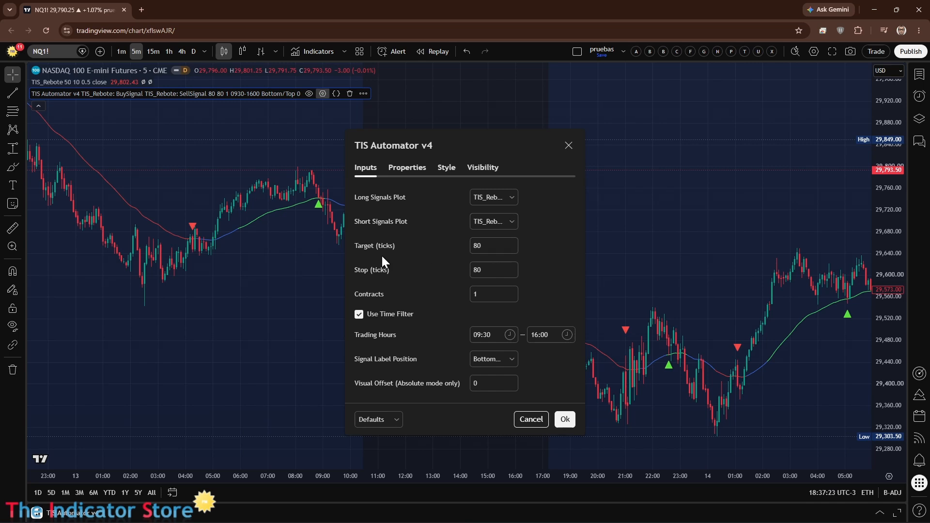
{"action": "left_click", "coordinate": [564, 420]}
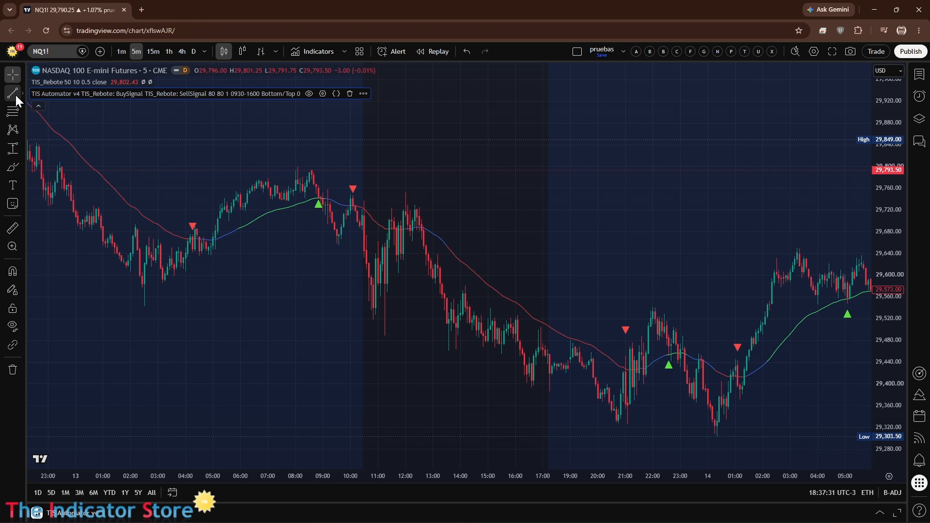
Step: Draw a price range of about 200 points downward from the sell signal near 10:05 on 13 July
{"action": "mouse_move", "coordinate": [14, 144]}
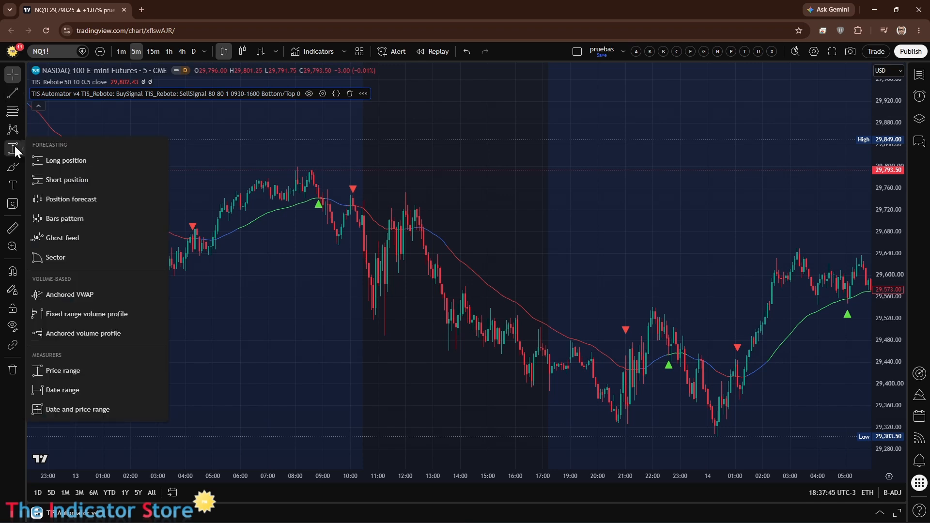
{"action": "left_click", "coordinate": [52, 372]}
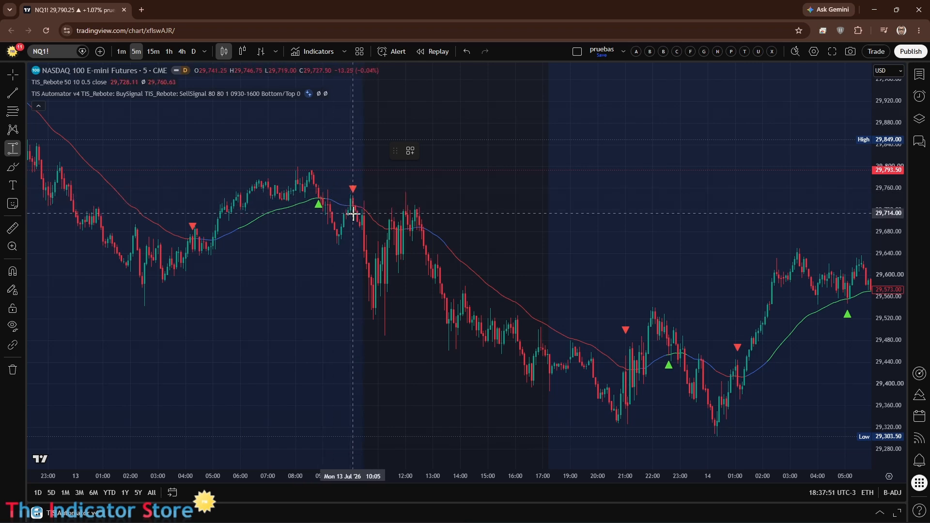
{"action": "mouse_move", "coordinate": [353, 213]}
{"action": "left_mouse_down"}
{"action": "mouse_move", "coordinate": [430, 314]}
{"action": "mouse_move", "coordinate": [502, 333]}
{"action": "mouse_move", "coordinate": [403, 334]}
{"action": "mouse_move", "coordinate": [388, 364]}
{"action": "mouse_move", "coordinate": [405, 325]}
{"action": "left_mouse_up"}
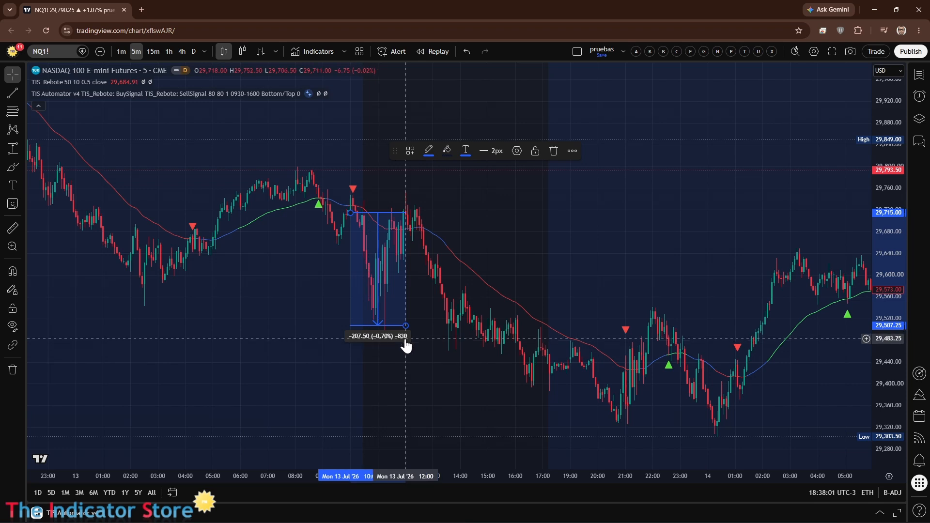
{"action": "left_click_drag", "start_coordinate": [406, 326], "coordinate": [410, 321]}
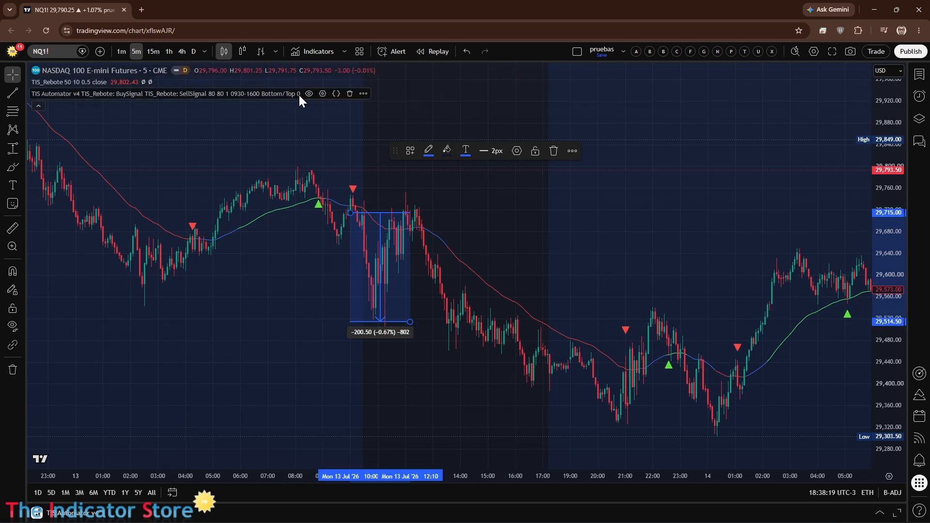
Step: In TIS Automator v4, disable the time filter and set both Target and Stop to 800 ticks
{"action": "left_click", "coordinate": [322, 93]}
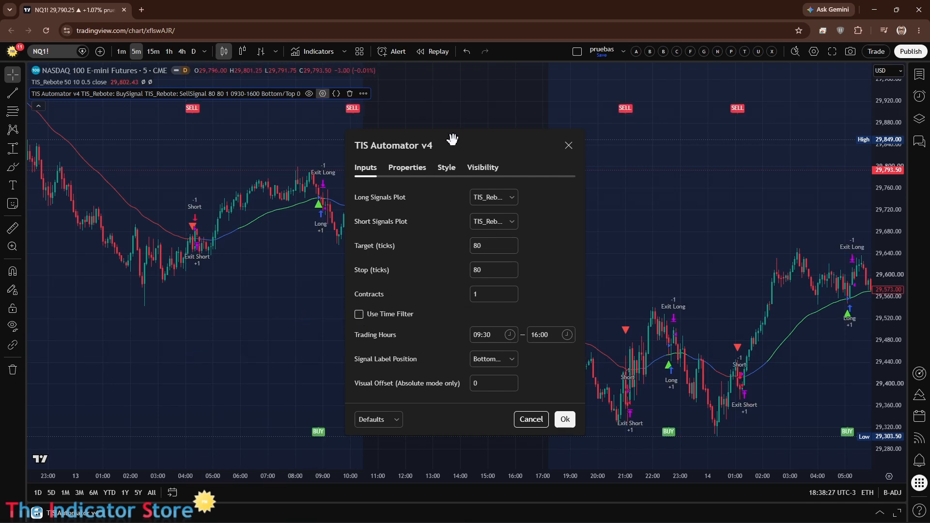
{"action": "left_click_drag", "start_coordinate": [452, 140], "coordinate": [656, 123]}
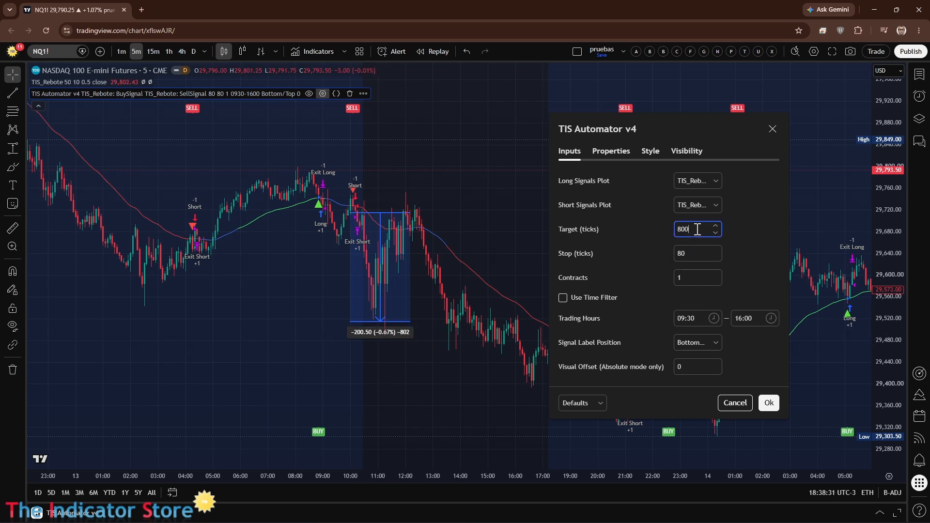
{"action": "left_click", "coordinate": [694, 255]}
{"action": "type", "text": "0"}
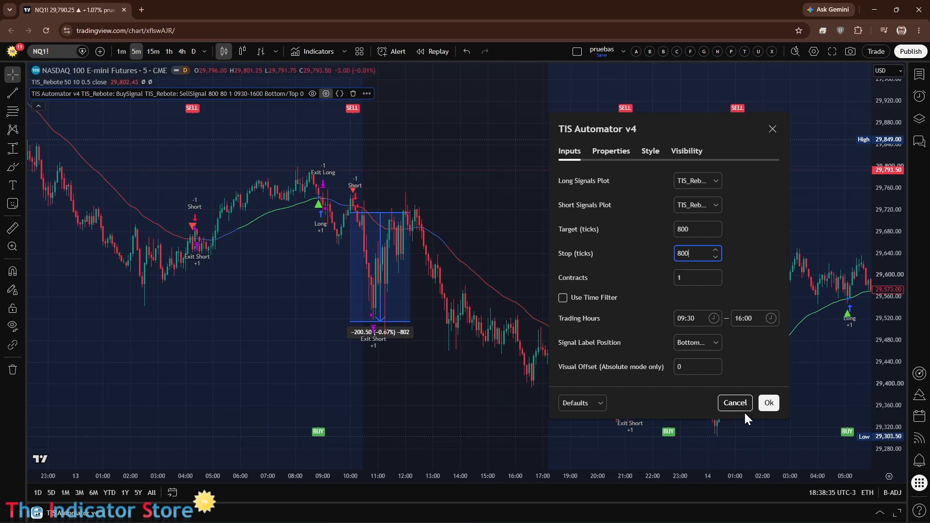
{"action": "left_click", "coordinate": [769, 403]}
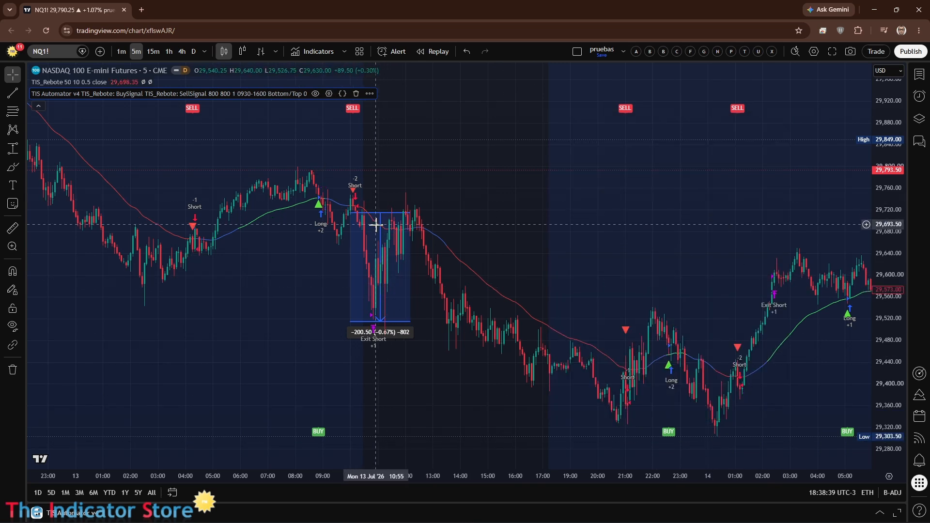
Step: Move the price range beside the short trade so that it starts at about 11:00
{"action": "mouse_move", "coordinate": [379, 223]}
{"action": "left_mouse_down"}
{"action": "mouse_move", "coordinate": [417, 225]}
{"action": "mouse_move", "coordinate": [407, 218]}
{"action": "left_mouse_up"}
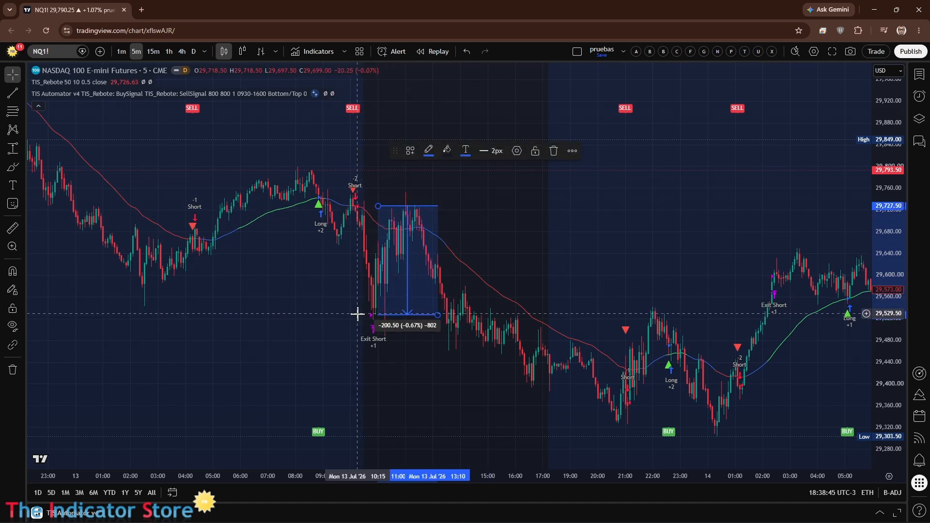
{"action": "left_click_drag", "start_coordinate": [408, 278], "coordinate": [407, 270]}
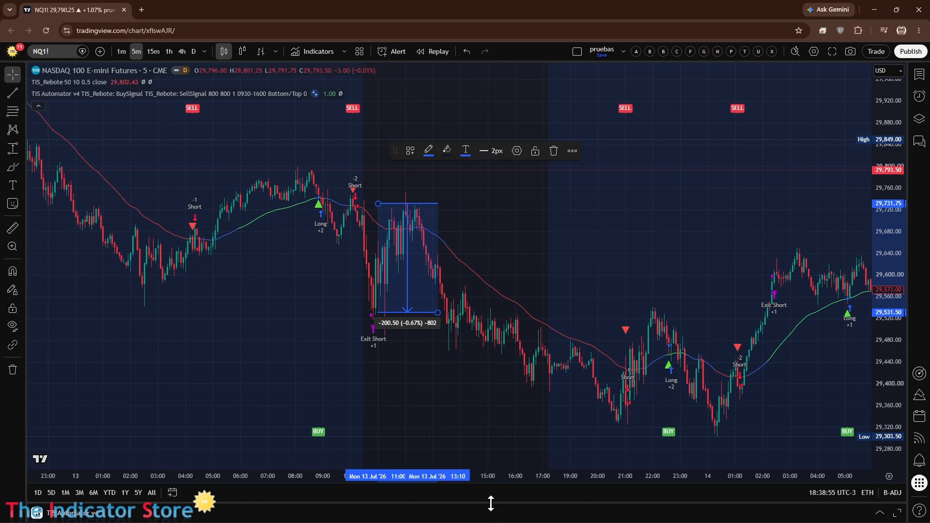
Step: Expand the strategy report to examine its key stats and performance curve, and shrink it to enlarge the chart
{"action": "left_click_drag", "start_coordinate": [491, 503], "coordinate": [490, 252]}
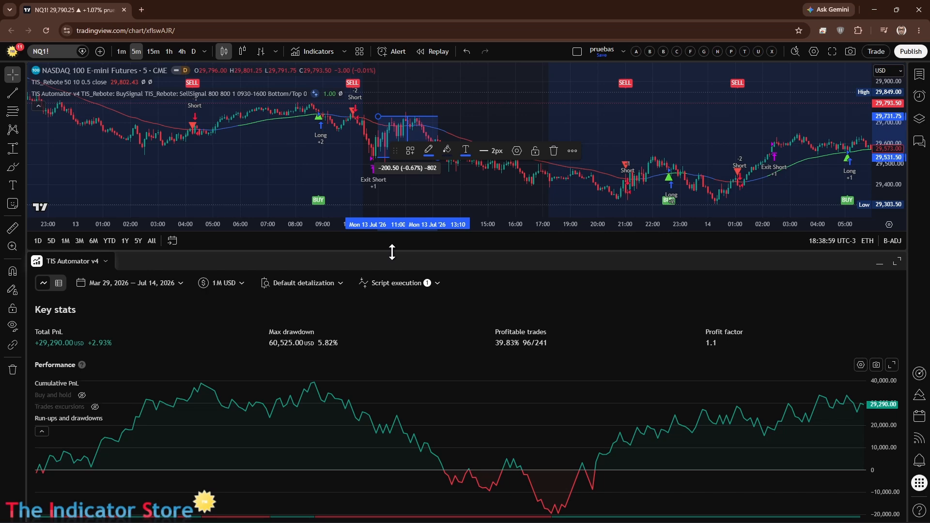
{"action": "left_click_drag", "start_coordinate": [391, 251], "coordinate": [393, 517]}
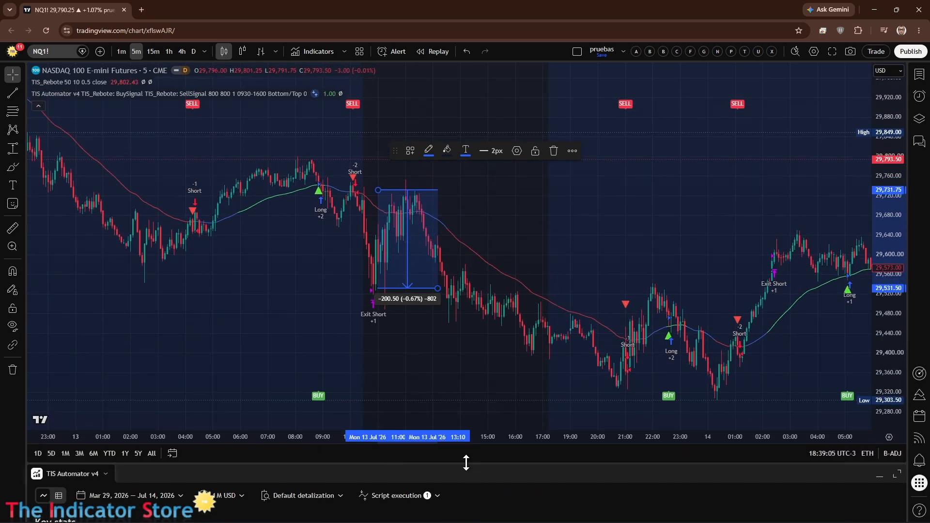
{"action": "left_click_drag", "start_coordinate": [466, 463], "coordinate": [480, 416]}
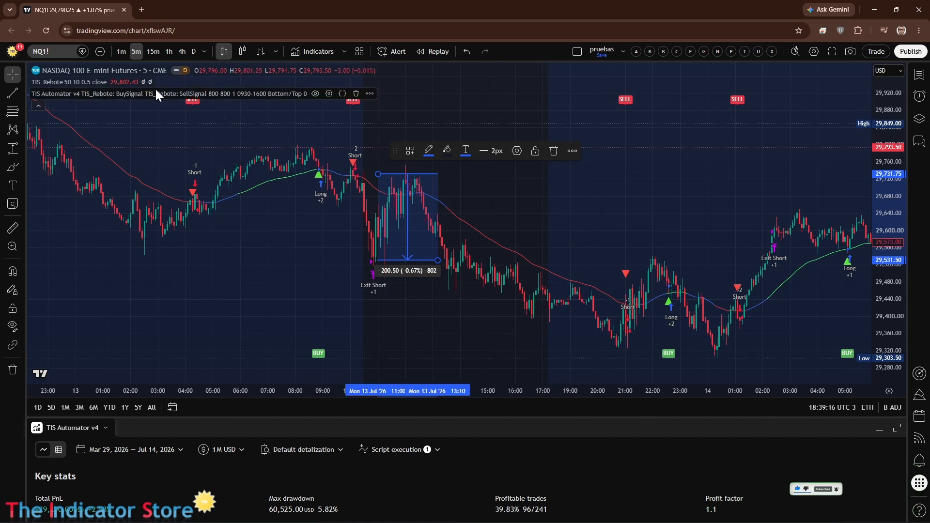
Step: Enable the time filter in TIS Automator v4 and review the recalculated performance in the strategy report
{"action": "left_click", "coordinate": [329, 94]}
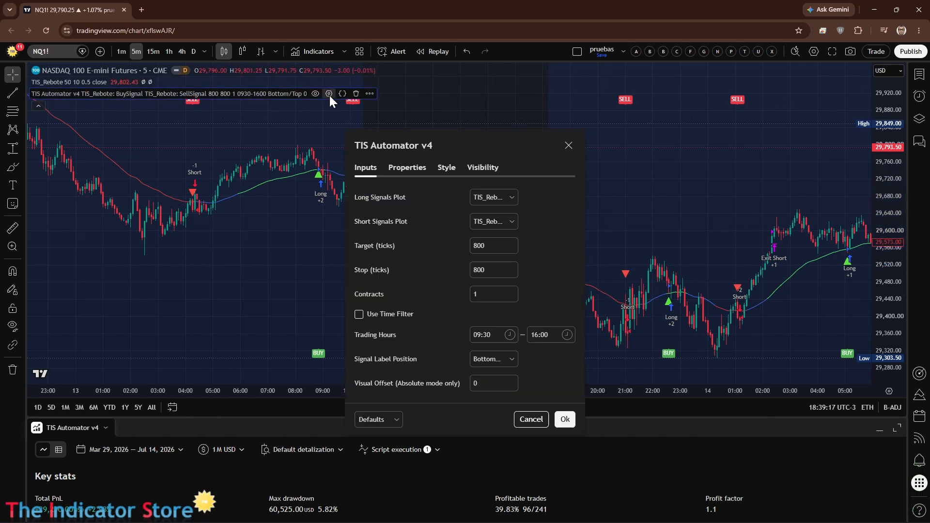
{"action": "left_click", "coordinate": [359, 314]}
{"action": "left_click", "coordinate": [565, 420]}
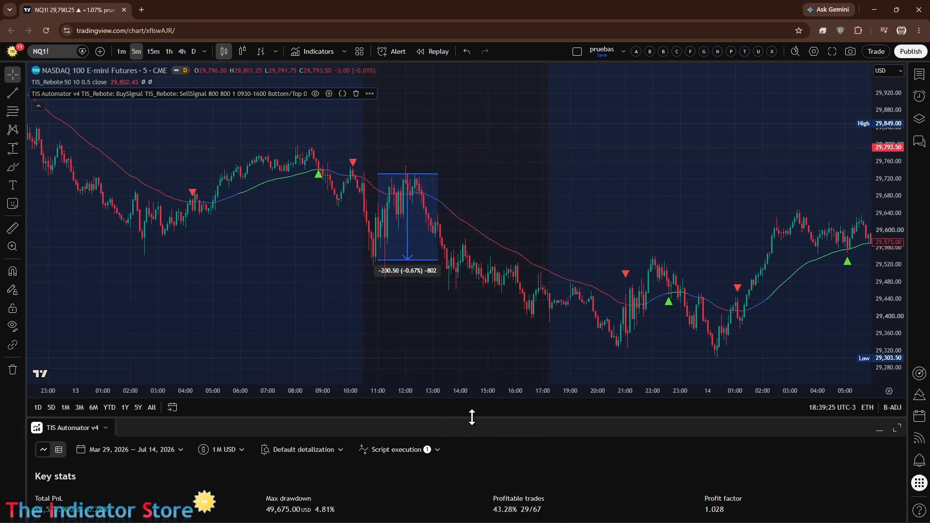
{"action": "left_click_drag", "start_coordinate": [472, 417], "coordinate": [465, 168]}
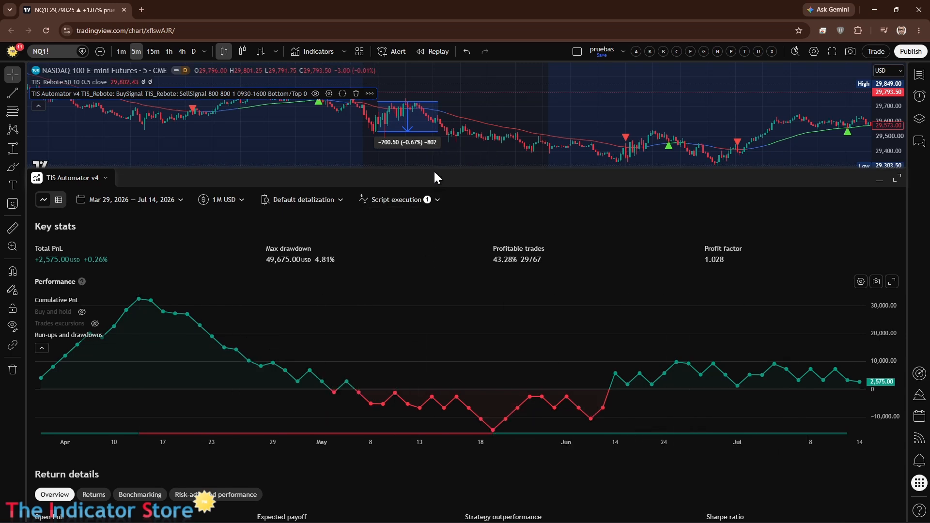
{"action": "left_click_drag", "start_coordinate": [434, 169], "coordinate": [445, 466]}
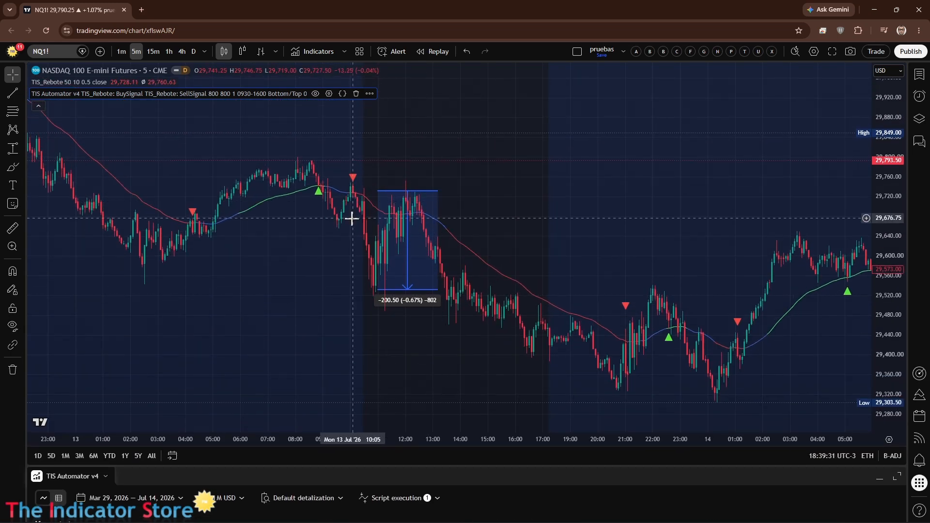
Step: Set the start of TIS Automator v4's trading hours to 07:00 and apply the change
{"action": "left_click", "coordinate": [329, 94]}
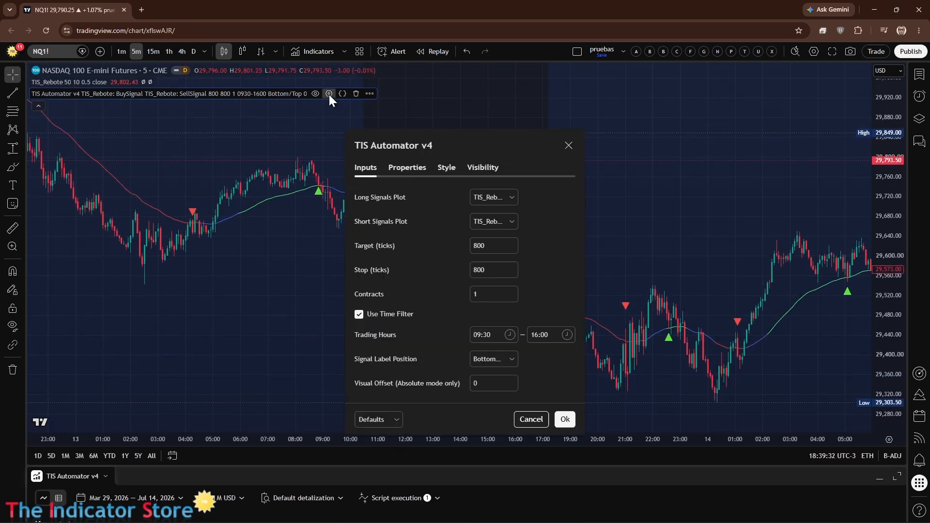
{"action": "left_click", "coordinate": [490, 337]}
{"action": "scroll", "coordinate": [495, 399], "scroll_direction": "up", "scroll_amount": 3}
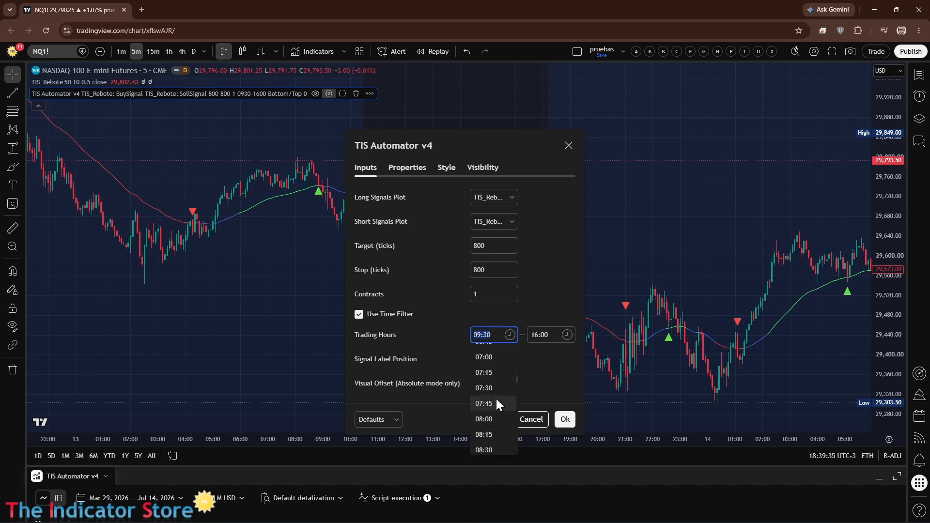
{"action": "left_click", "coordinate": [486, 357]}
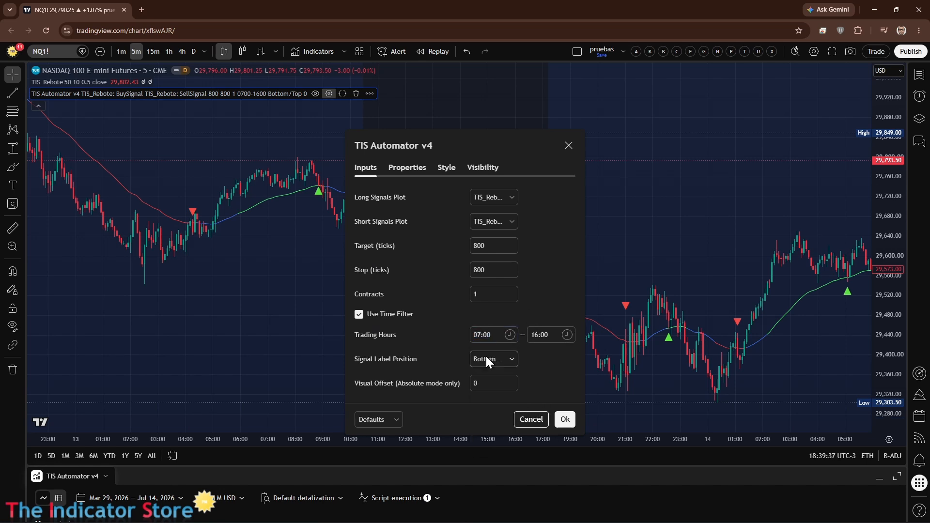
{"action": "left_click", "coordinate": [565, 420]}
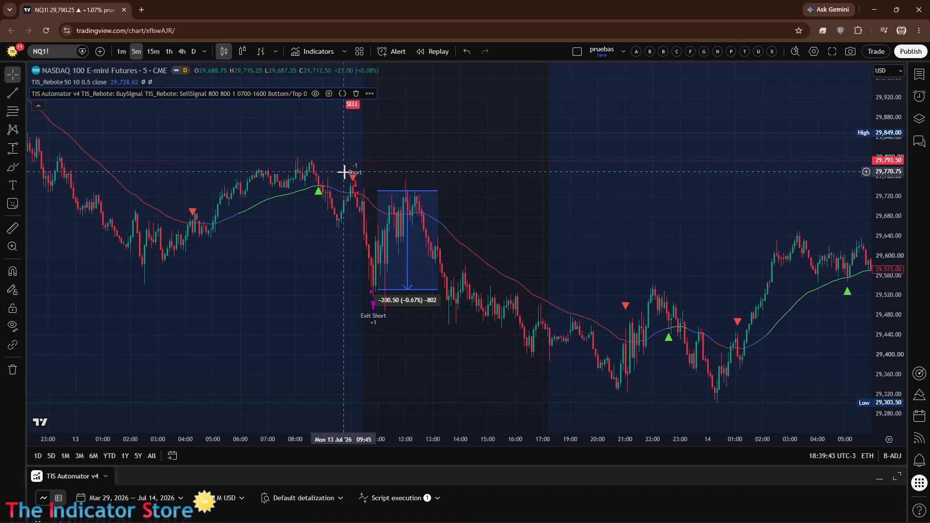
Step: Try the On order fill and On history bar tick script execution options in the expanded strategy report, and shrink the report again
{"action": "left_click", "coordinate": [352, 194]}
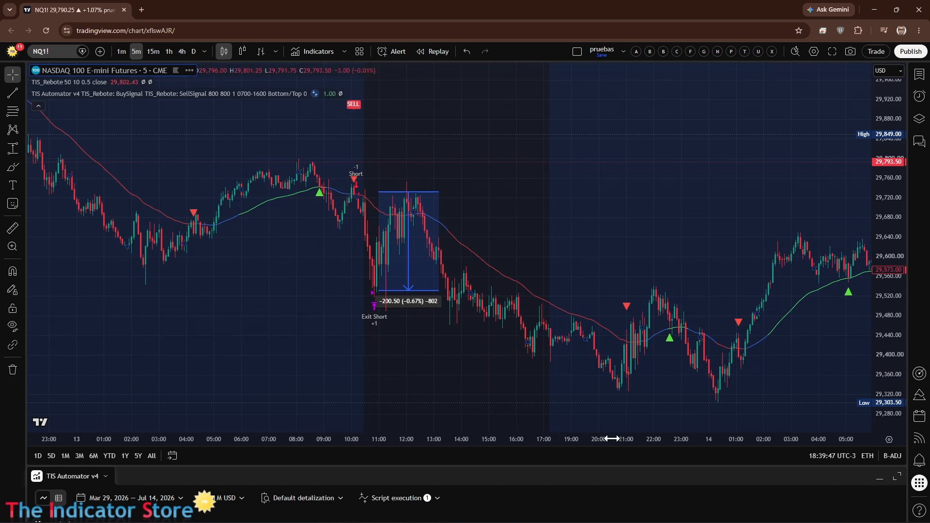
{"action": "double_click", "coordinate": [534, 467]}
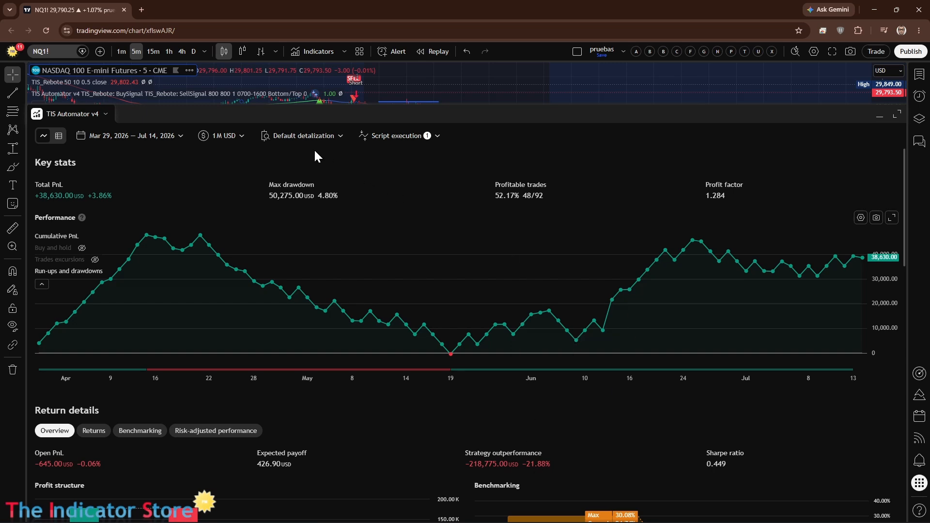
{"action": "left_click", "coordinate": [432, 134]}
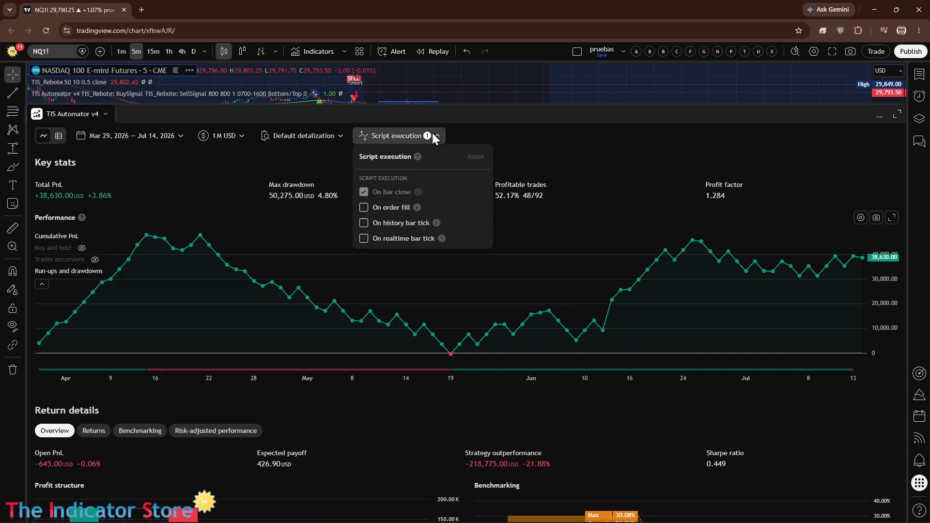
{"action": "left_click", "coordinate": [364, 208]}
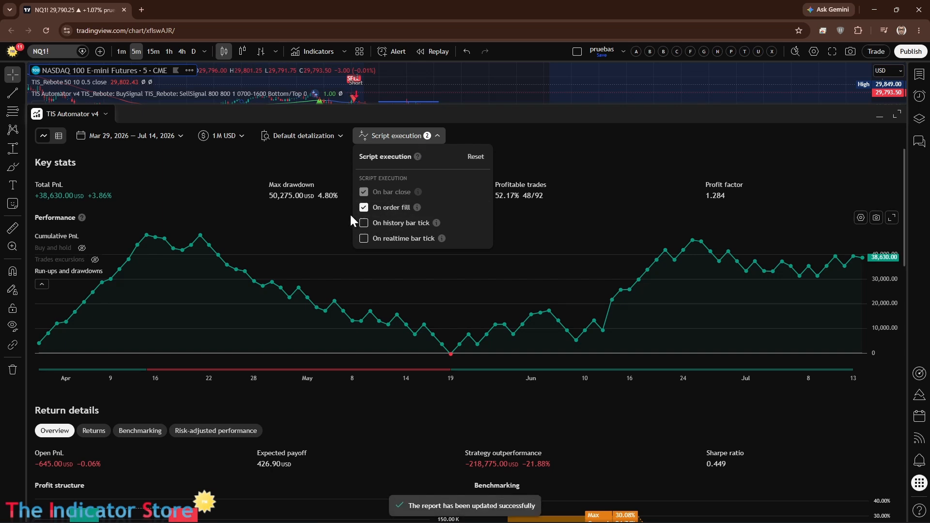
{"action": "left_click", "coordinate": [363, 222]}
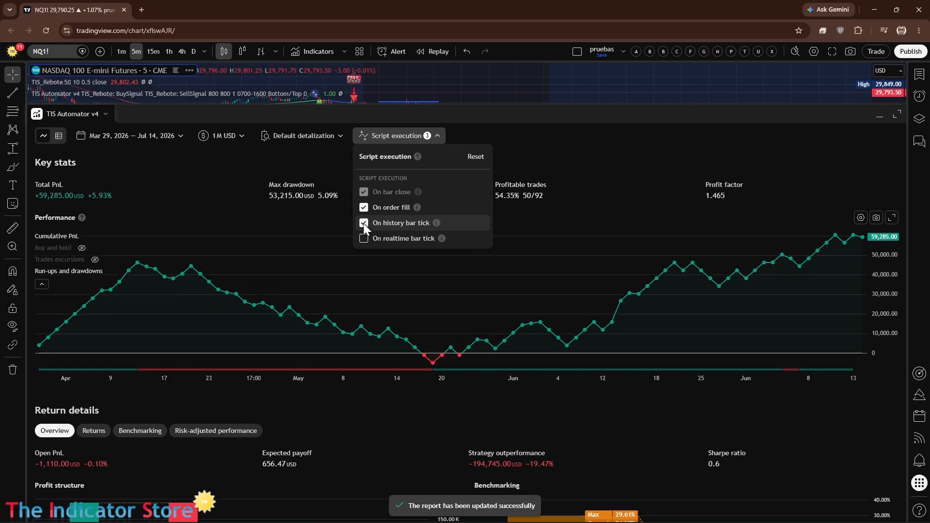
{"action": "left_click", "coordinate": [363, 223]}
{"action": "left_click_drag", "start_coordinate": [535, 106], "coordinate": [535, 519]}
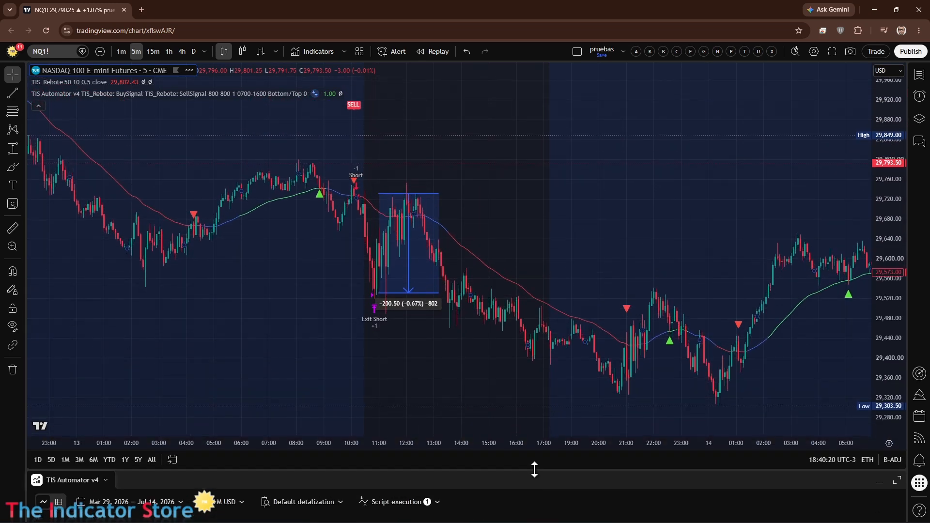
Step: Remove the TIS_Rebote indicator from the chart together with its dependent TIS Automator v4 strategy
{"action": "left_click", "coordinate": [259, 206]}
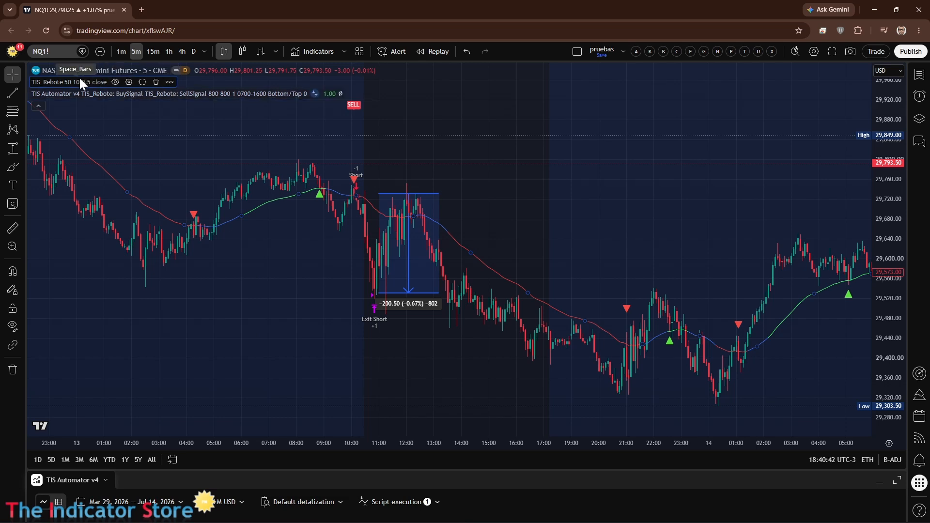
{"action": "left_click", "coordinate": [156, 82]}
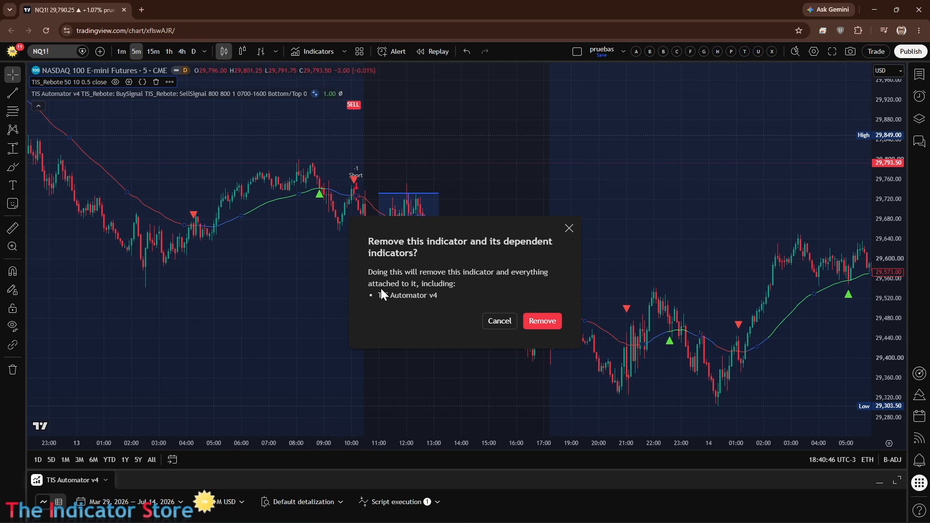
{"action": "left_click", "coordinate": [543, 322]}
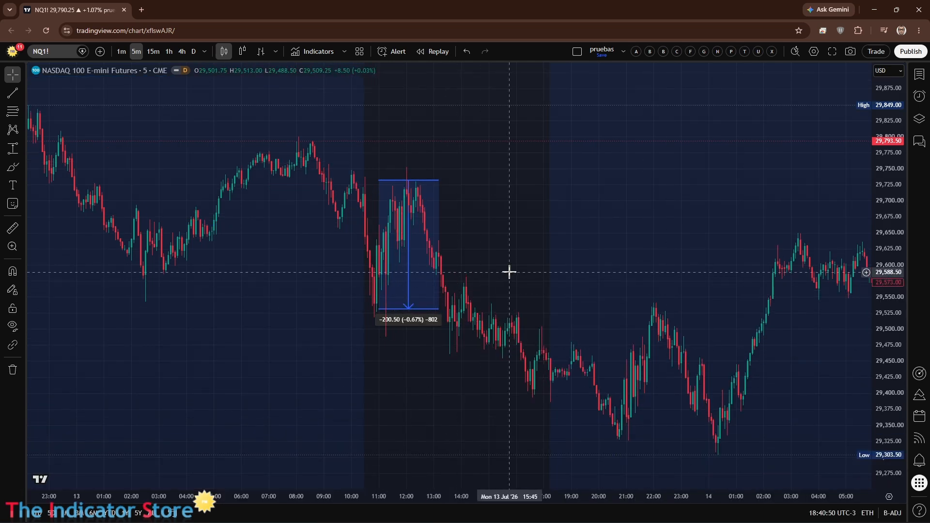
Step: Add the TIS_ATR_Trend indicator from the invite-only scripts to the chart
{"action": "left_click", "coordinate": [318, 52]}
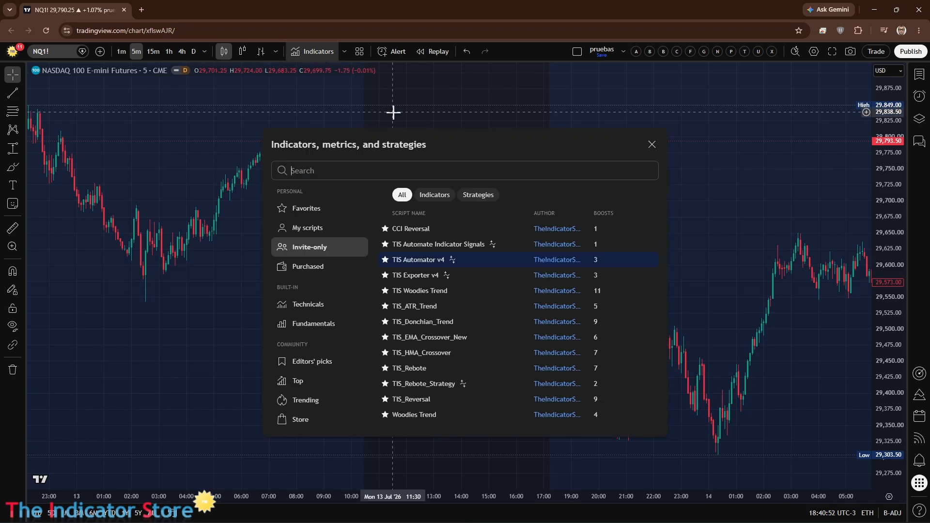
{"action": "left_click", "coordinate": [411, 306]}
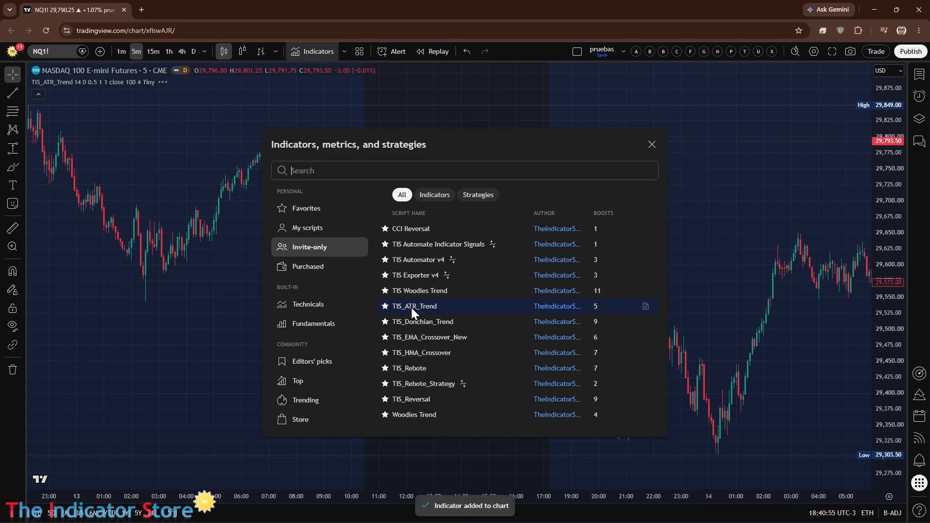
{"action": "left_click", "coordinate": [653, 144]}
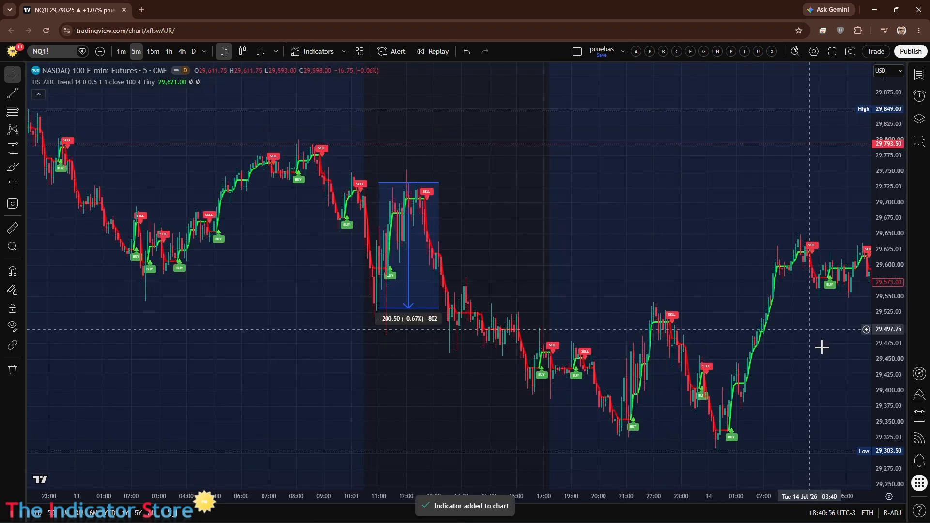
Step: Delete the price range drawing from the chart
{"action": "left_click", "coordinate": [410, 302]}
{"action": "left_click_drag", "start_coordinate": [409, 302], "coordinate": [629, 246]}
{"action": "key", "text": "Delete"}
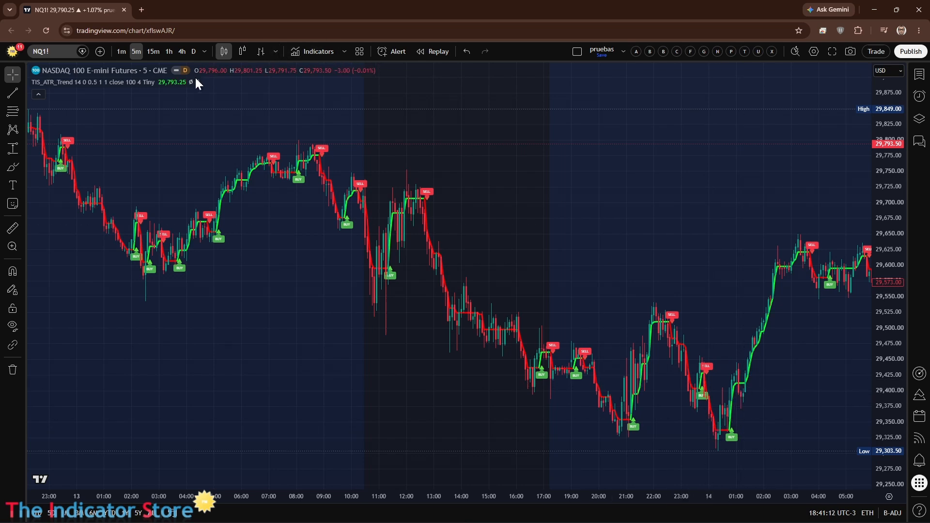
Step: Open the TIS_ATR_Trend settings, move them aside to uncover the chart, and set the ATR Multiplier to 0.7
{"action": "left_click", "coordinate": [177, 82]}
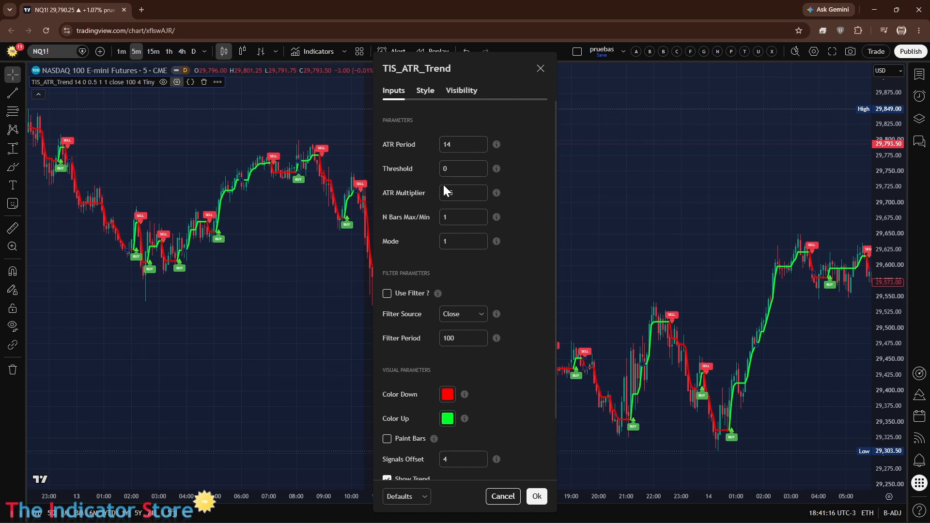
{"action": "left_click_drag", "start_coordinate": [475, 83], "coordinate": [751, 77]}
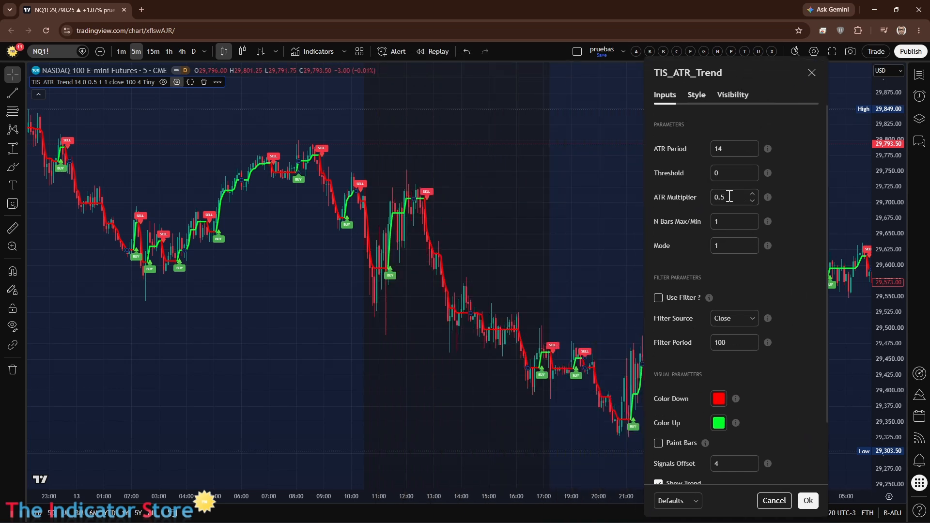
{"action": "left_click_drag", "start_coordinate": [727, 197], "coordinate": [666, 195]}
{"action": "type", "text": "0.7"}
{"action": "left_click", "coordinate": [671, 204]}
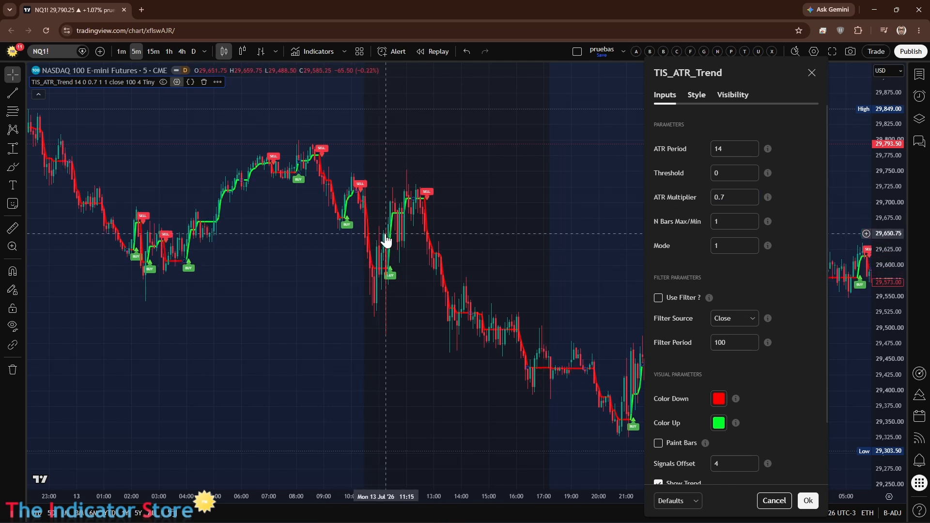
Step: Try ATR Multiplier values of 1 and 1.5 for TIS_ATR_Trend and compare the signals on the chart
{"action": "left_click", "coordinate": [737, 195]}
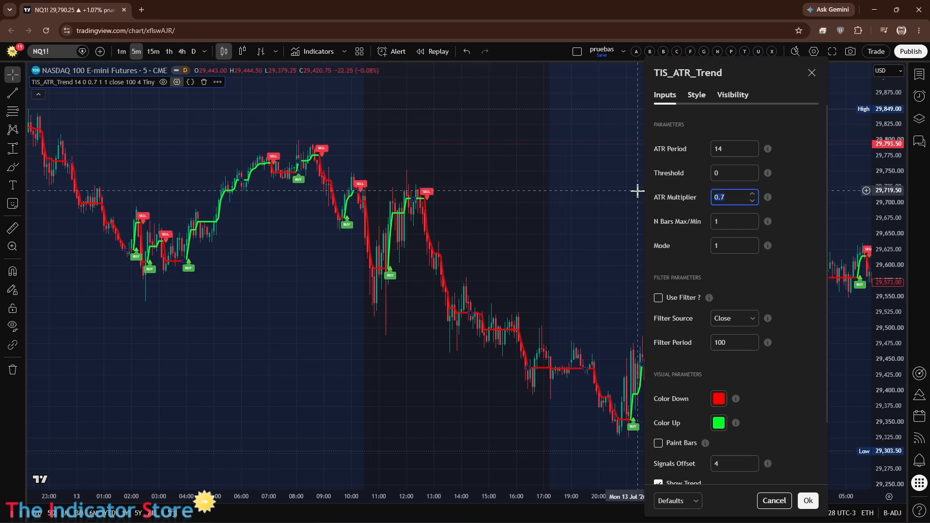
{"action": "type", "text": "1"}
{"action": "left_click", "coordinate": [667, 205]}
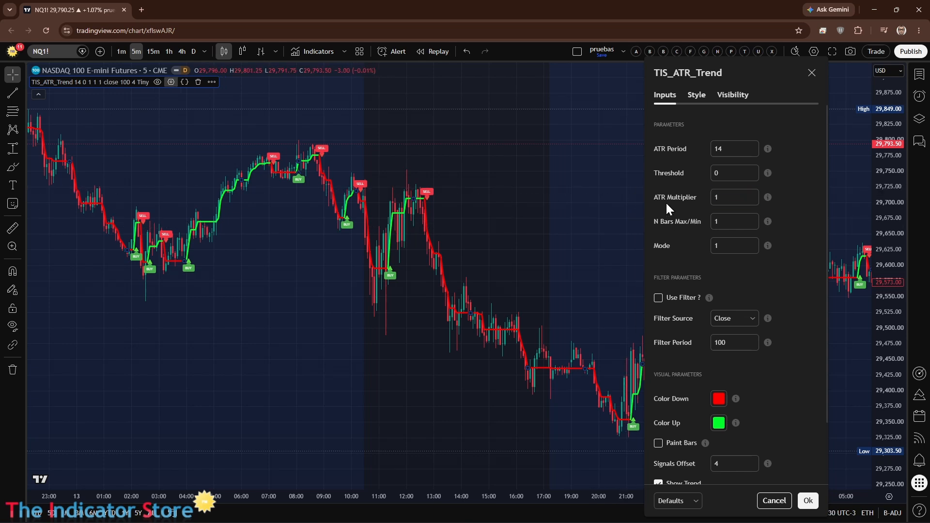
{"action": "left_click", "coordinate": [730, 197]}
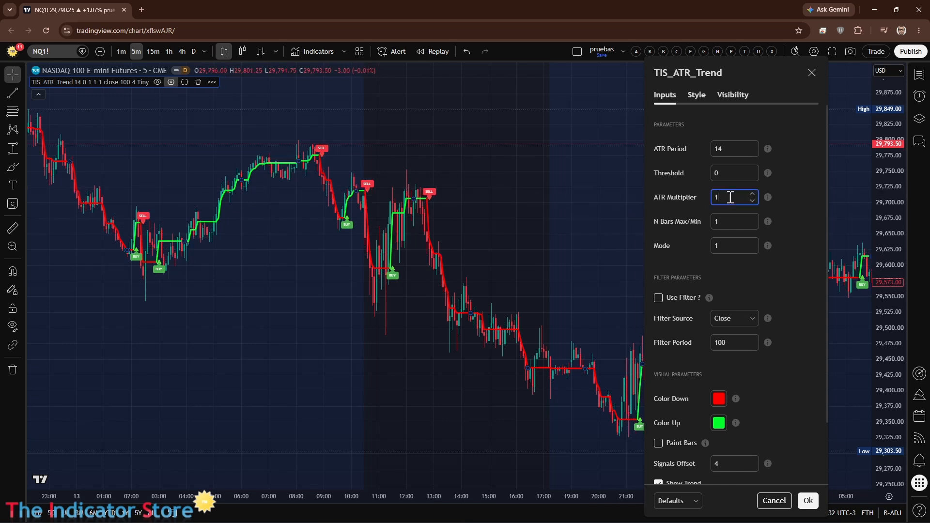
{"action": "type", "text": ".5"}
{"action": "left_click", "coordinate": [676, 207]}
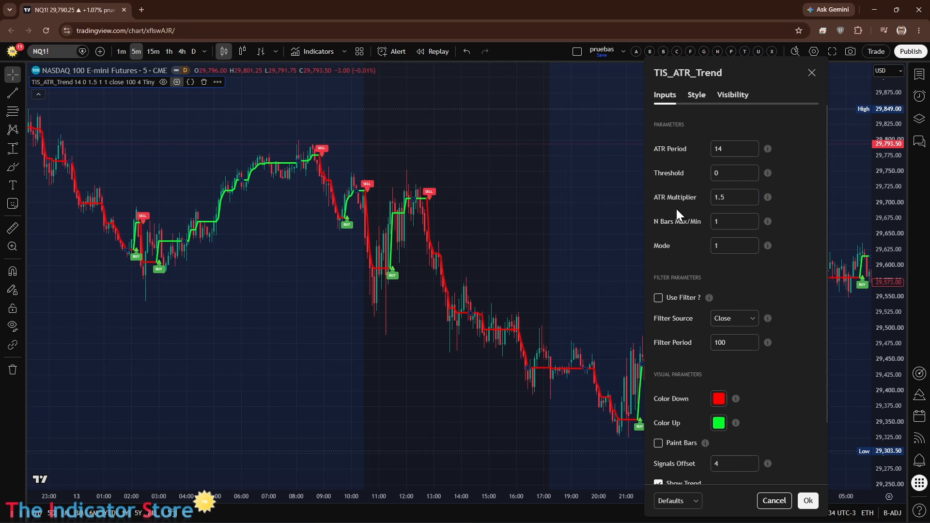
Step: Set the TIS_ATR_Trend ATR Multiplier to 2 and apply the settings
{"action": "double_click", "coordinate": [737, 199]}
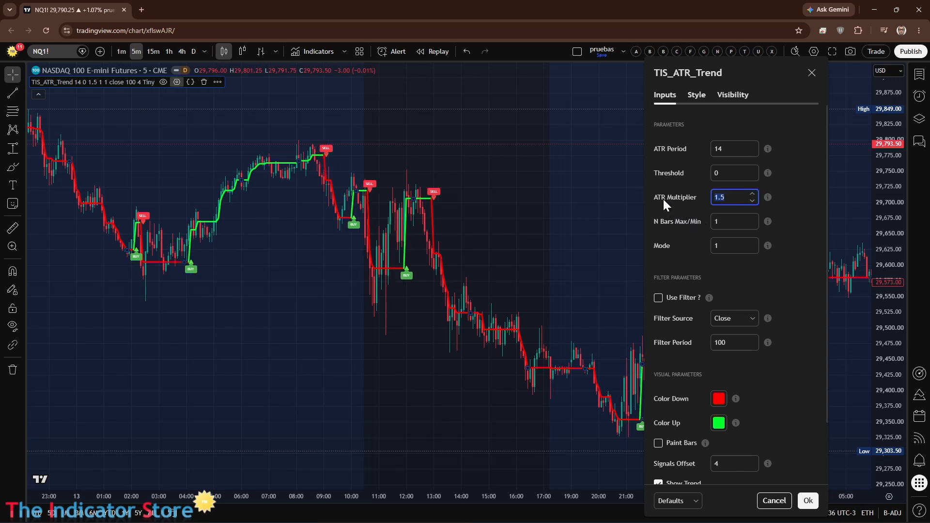
{"action": "type", "text": "2"}
{"action": "left_click", "coordinate": [658, 214]}
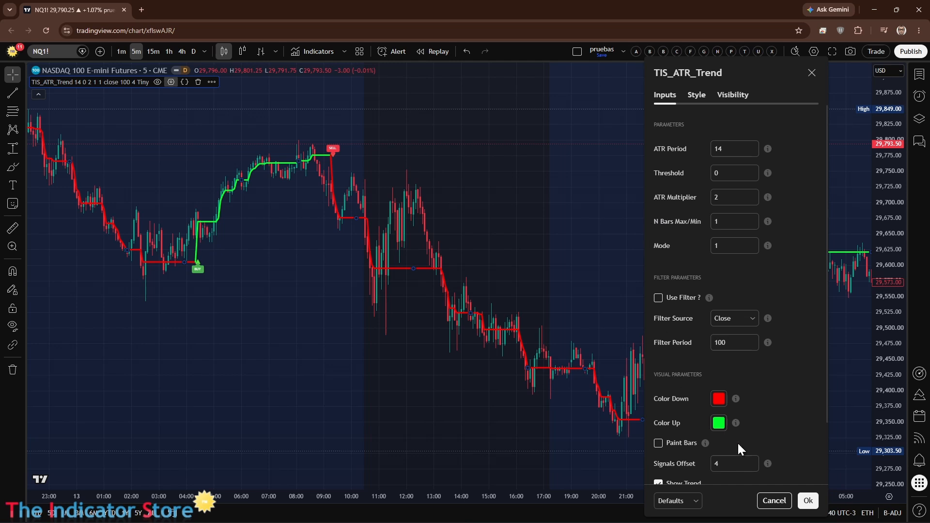
{"action": "left_click", "coordinate": [808, 501]}
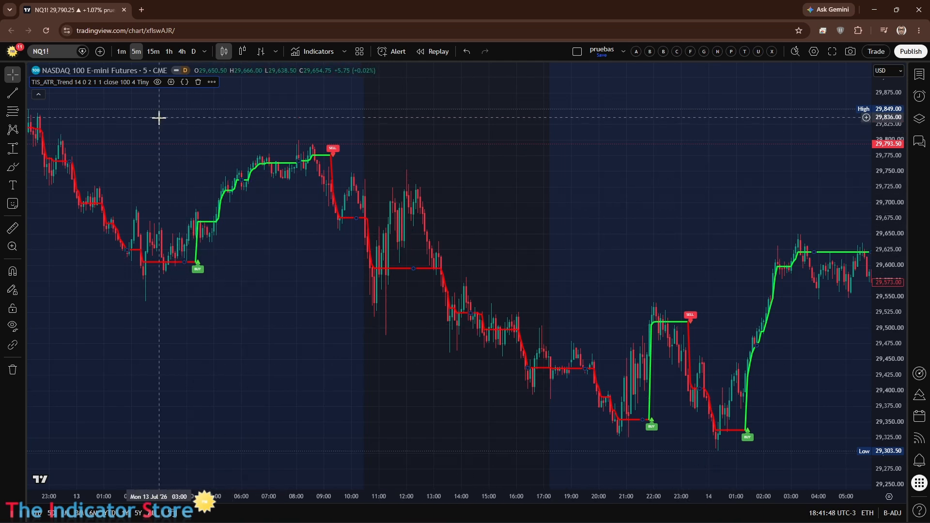
Step: Add the TIS Automator v4 strategy to the chart and collapse its report to enlarge the chart
{"action": "left_click", "coordinate": [313, 48]}
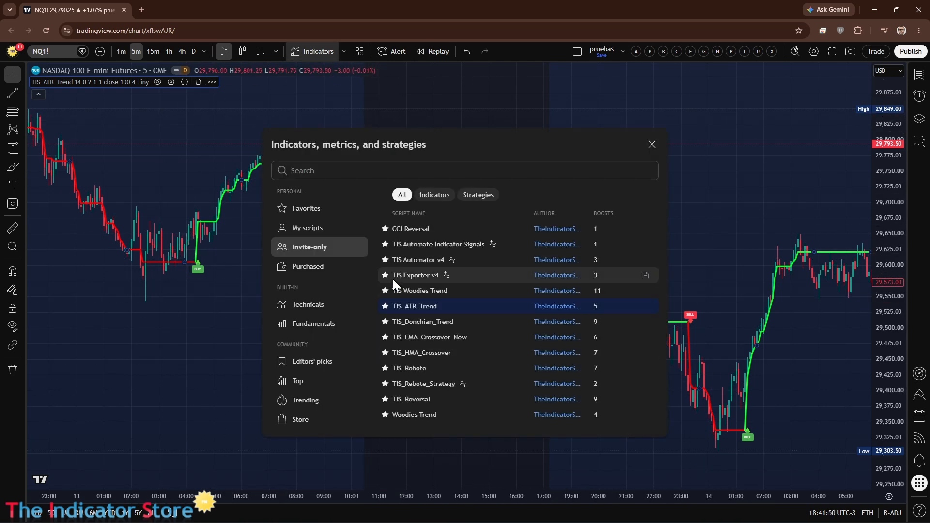
{"action": "left_click", "coordinate": [405, 258]}
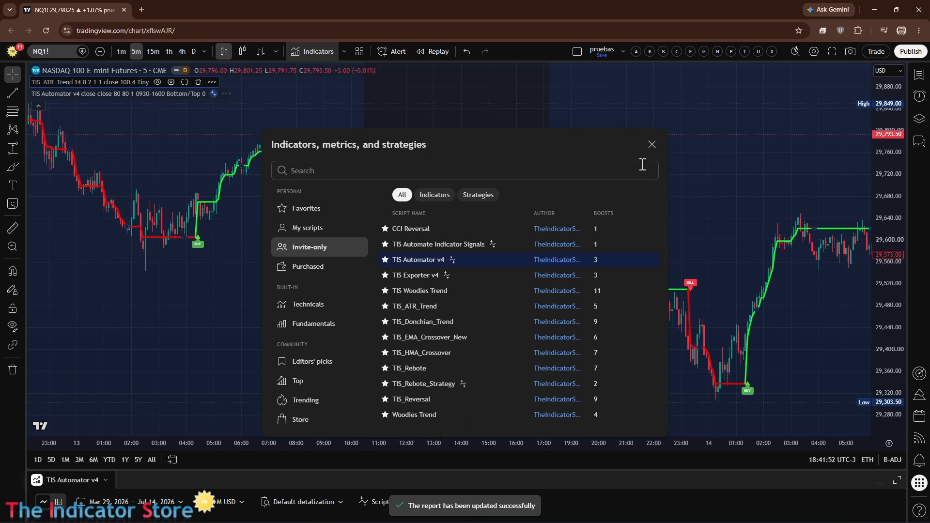
{"action": "left_click", "coordinate": [651, 144]}
{"action": "left_click_drag", "start_coordinate": [595, 469], "coordinate": [567, 484]}
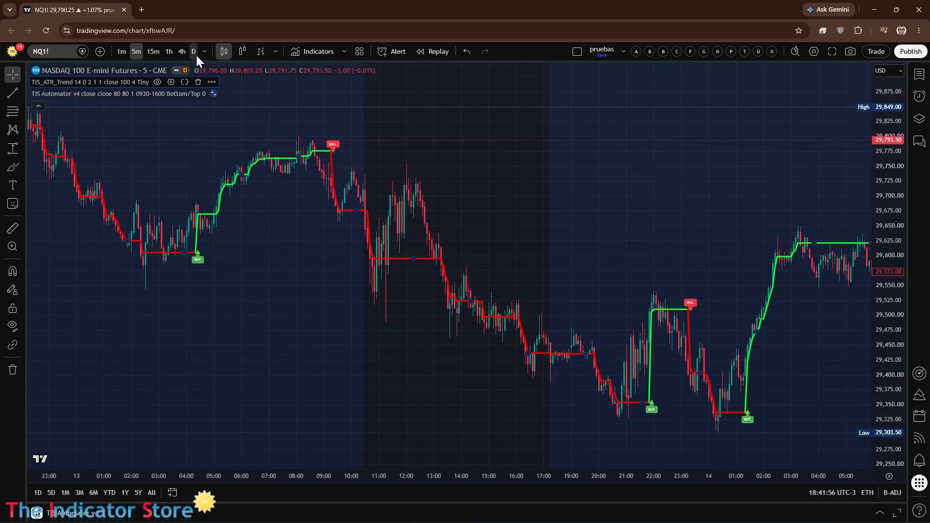
Step: Disable TIS Automator v4's time filter and assign TIS_ATR_Trend: BuySignal to the long signals and TIS_ATR_Trend: SellSignal to the short signals
{"action": "left_click", "coordinate": [228, 93]}
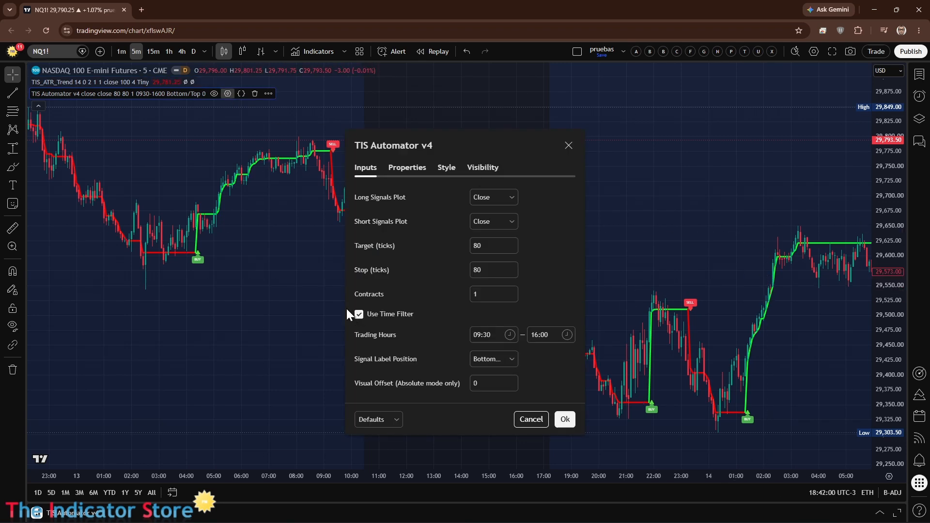
{"action": "left_click", "coordinate": [359, 314]}
{"action": "left_click", "coordinate": [500, 199]}
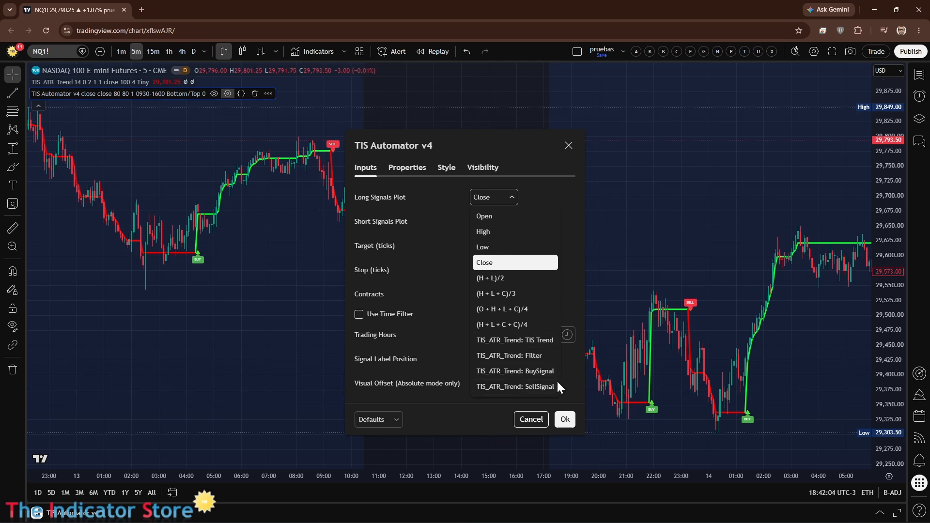
{"action": "left_click", "coordinate": [542, 372]}
{"action": "left_click", "coordinate": [492, 220]}
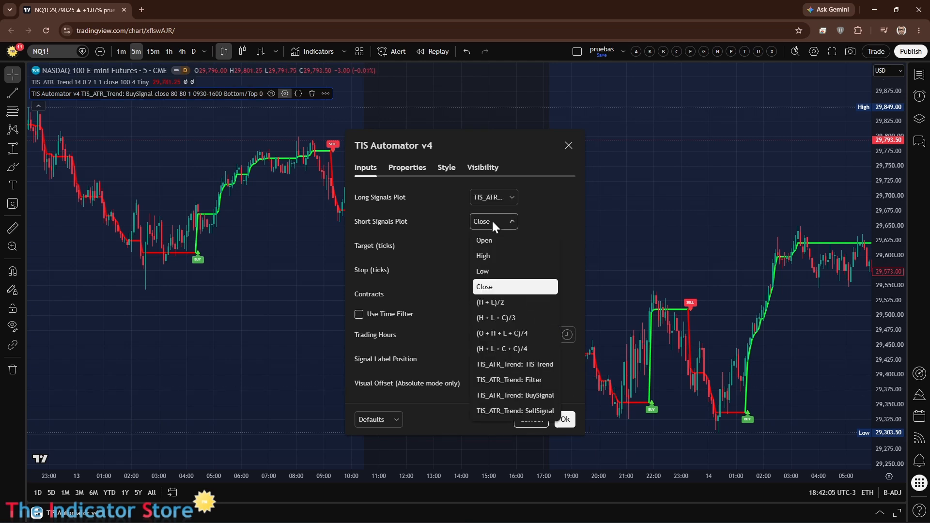
{"action": "left_click", "coordinate": [531, 411]}
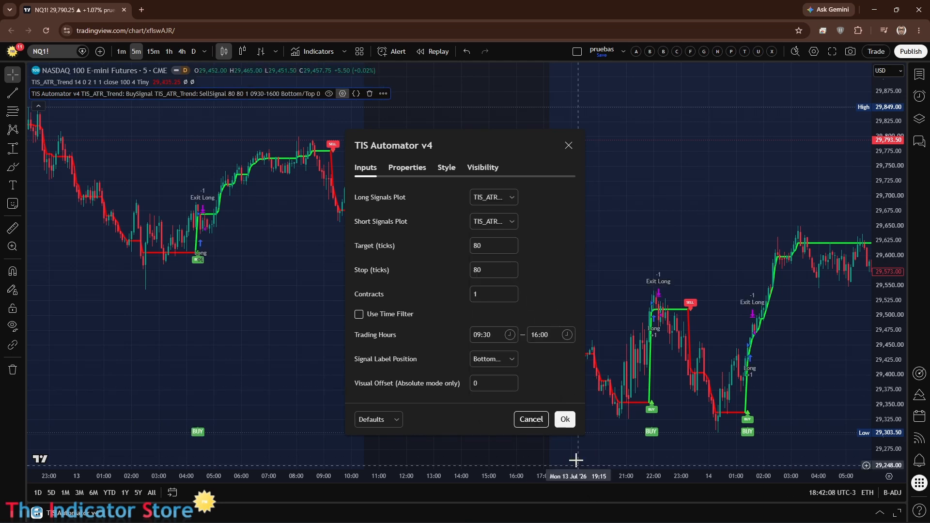
Step: Set both the target and the stop of TIS Automator v4 to 800 ticks and apply the settings
{"action": "left_click_drag", "start_coordinate": [460, 137], "coordinate": [696, 132]}
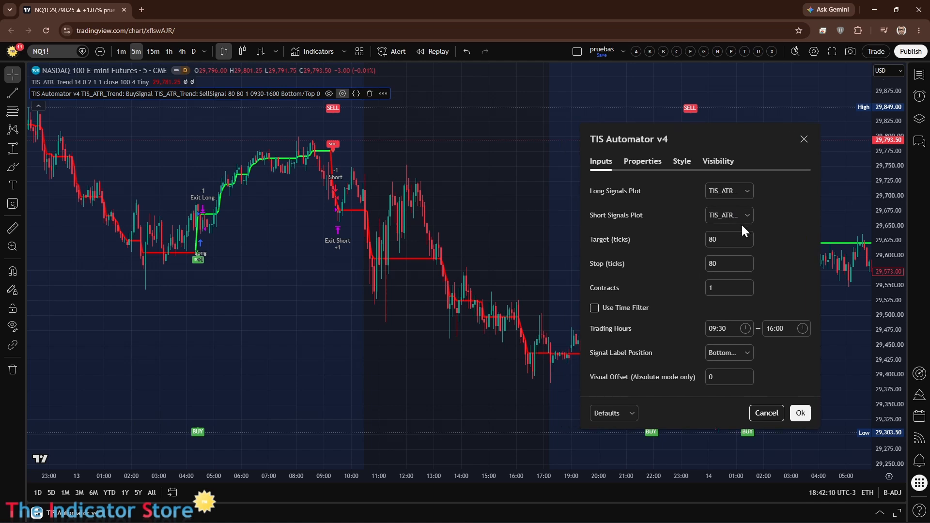
{"action": "double_click", "coordinate": [721, 245]}
{"action": "left_click", "coordinate": [730, 241]}
{"action": "type", "text": "0"}
{"action": "left_click", "coordinate": [725, 264]}
{"action": "type", "text": "0"}
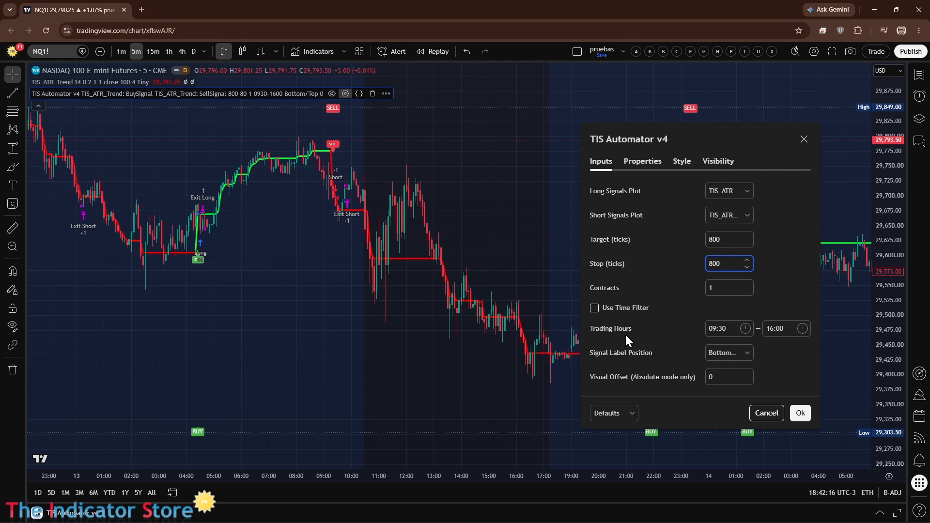
{"action": "left_click", "coordinate": [801, 413]}
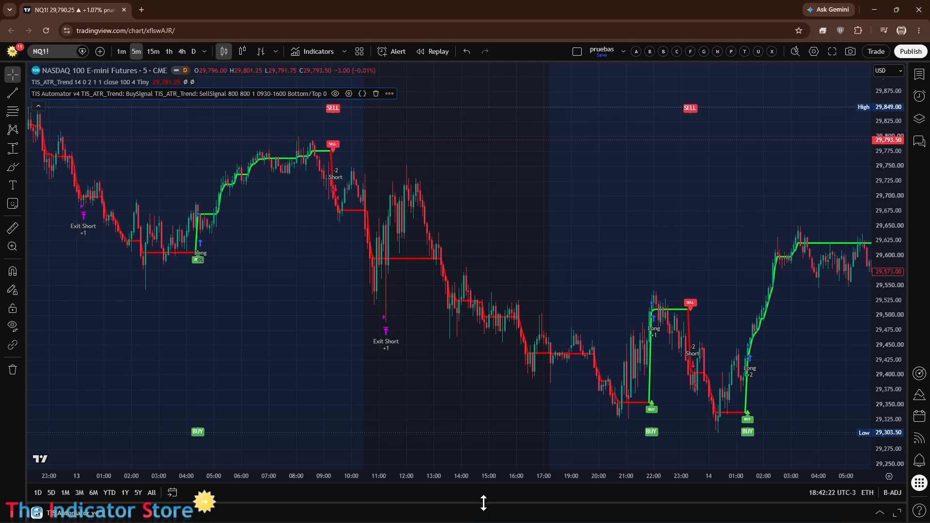
Step: Expand the strategy report to examine the TIS_ATR_Trend backtest's key stats and performance curve, and reduce it to show the chart
{"action": "left_click_drag", "start_coordinate": [485, 506], "coordinate": [505, 169]}
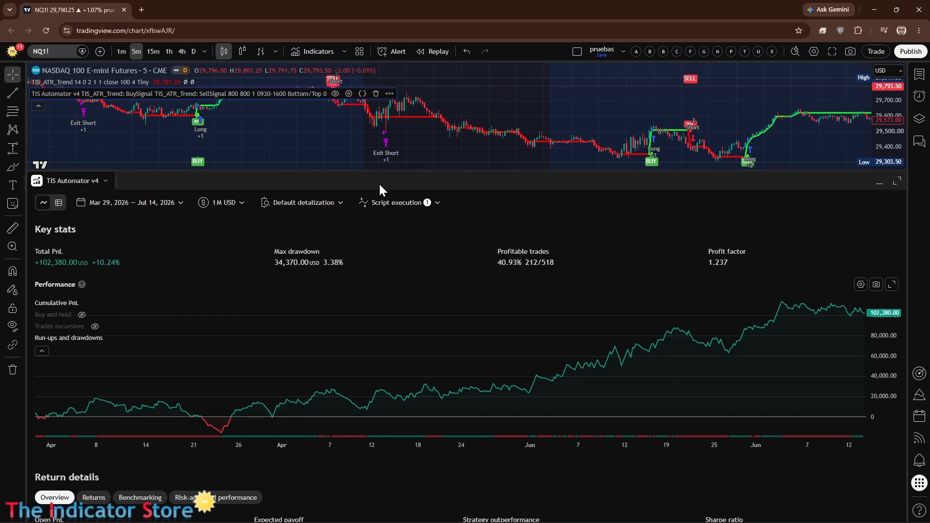
{"action": "left_click_drag", "start_coordinate": [378, 173], "coordinate": [371, 350]}
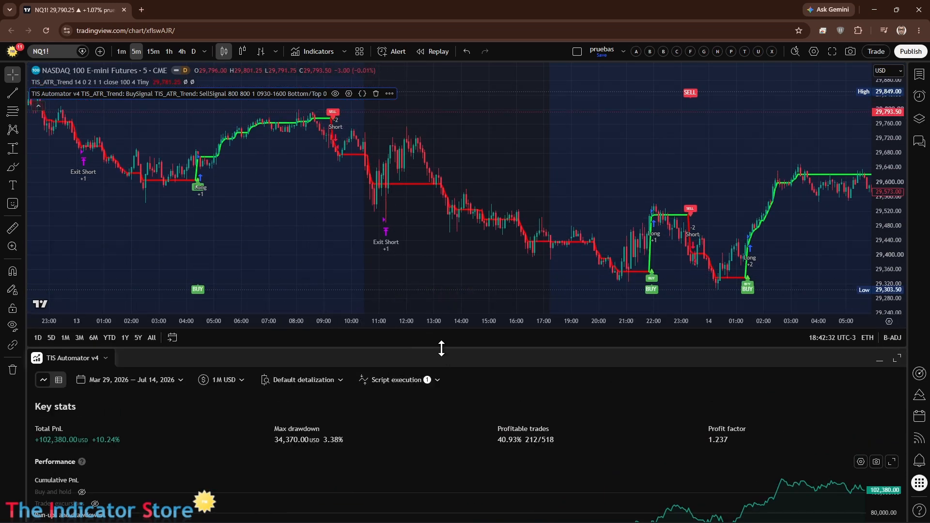
Step: Enlarge the strategy report and enable script execution on history bar tick to compare its key stats and performance curve
{"action": "left_click_drag", "start_coordinate": [441, 346], "coordinate": [439, 193]}
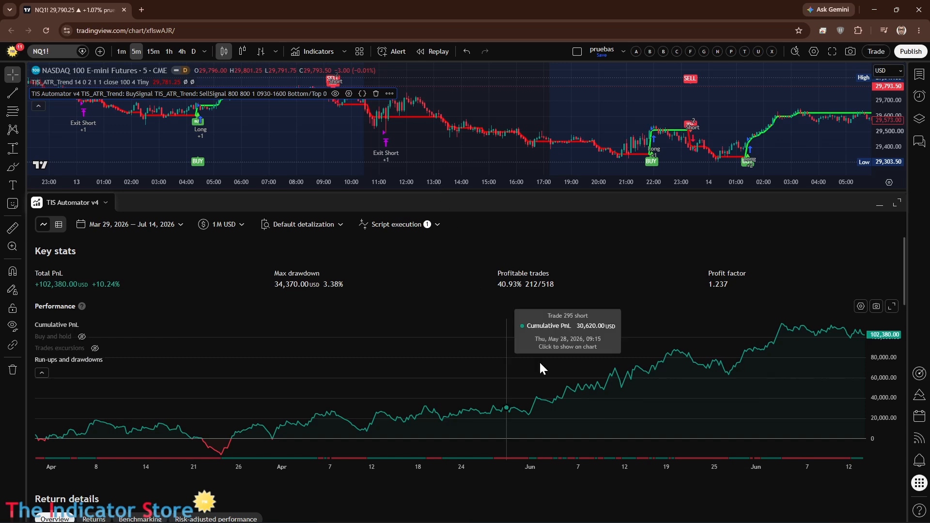
{"action": "left_click", "coordinate": [406, 226]}
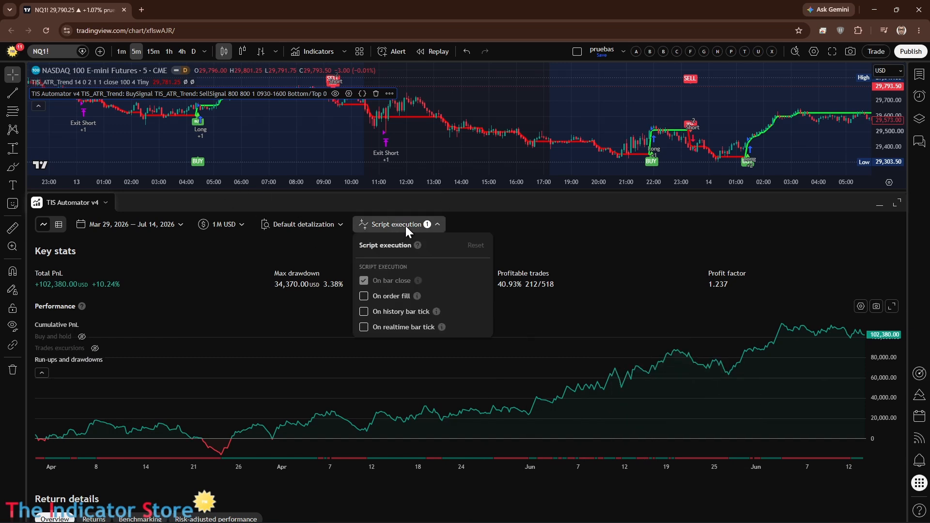
{"action": "left_click", "coordinate": [364, 312]}
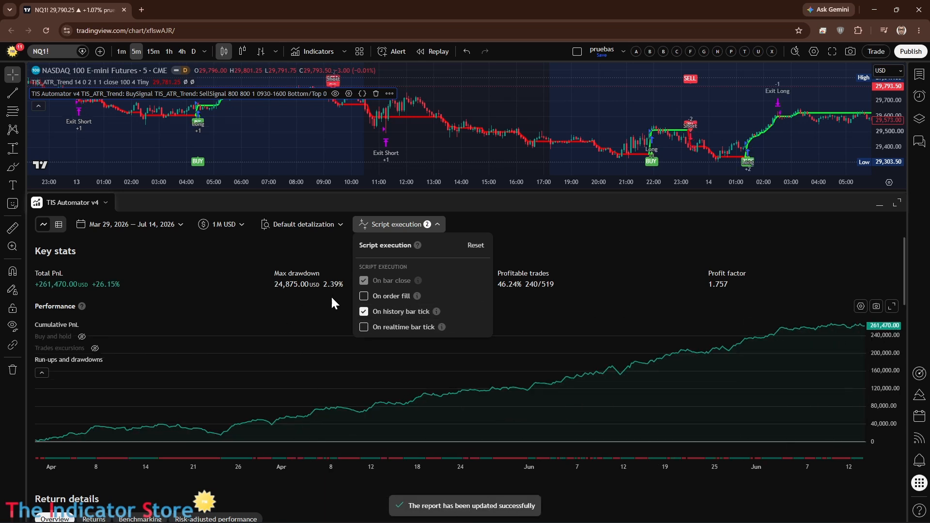
{"action": "left_click", "coordinate": [614, 305]}
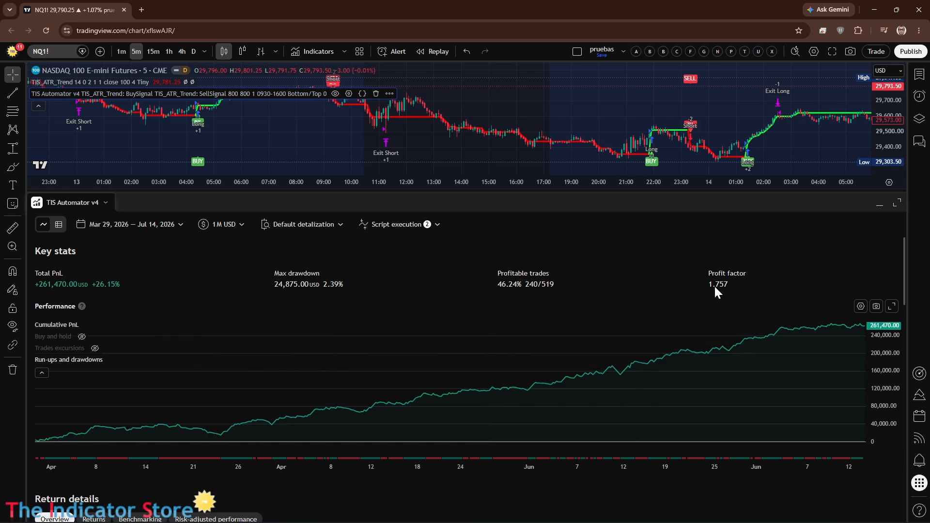
Step: Disable script execution on history bar tick and recheck the report's key stats and script execution options
{"action": "left_click", "coordinate": [393, 225]}
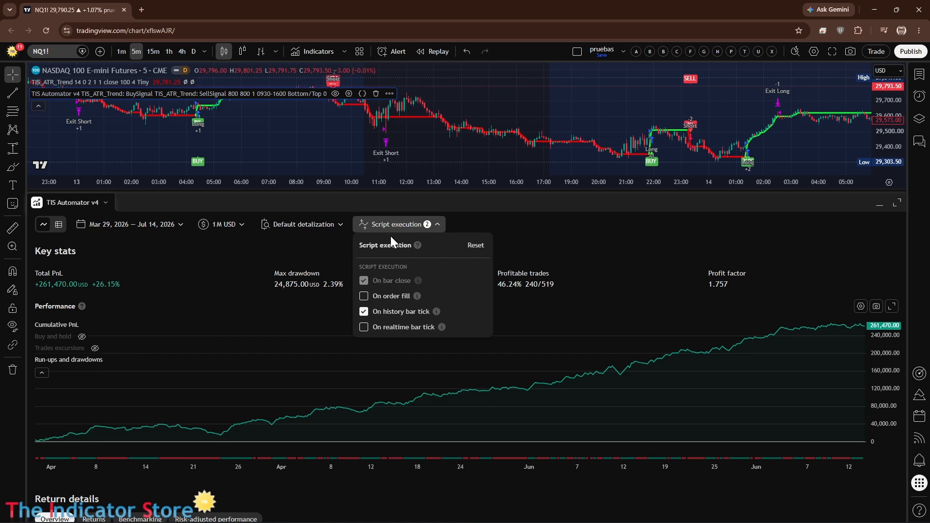
{"action": "left_click", "coordinate": [364, 312]}
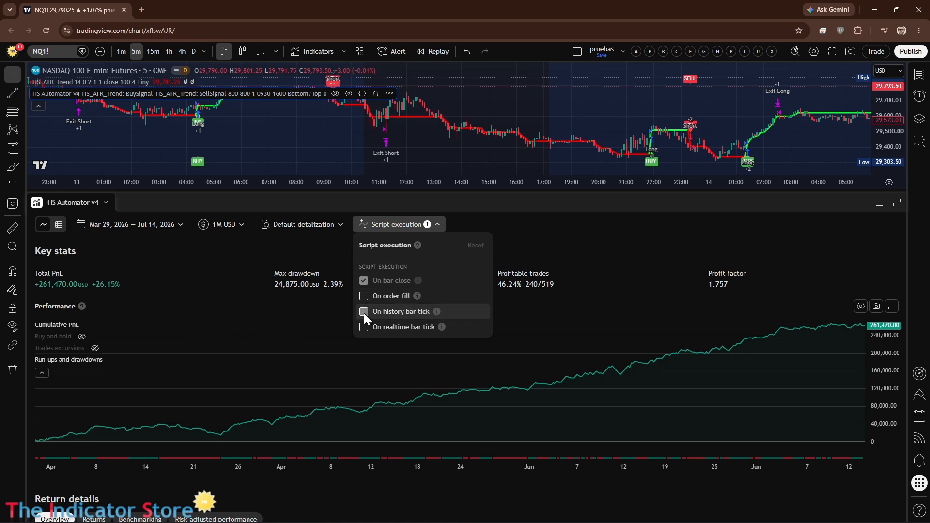
{"action": "left_click", "coordinate": [693, 319]}
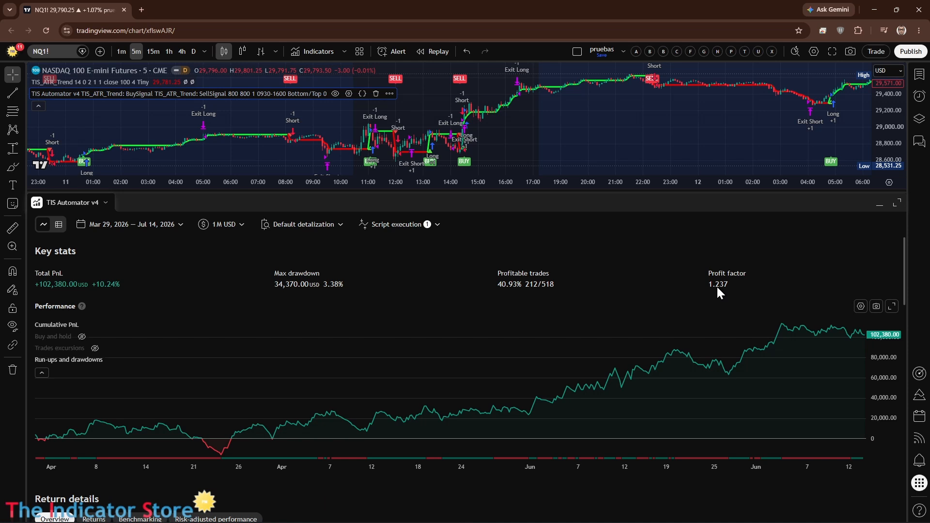
{"action": "left_click", "coordinate": [413, 224]}
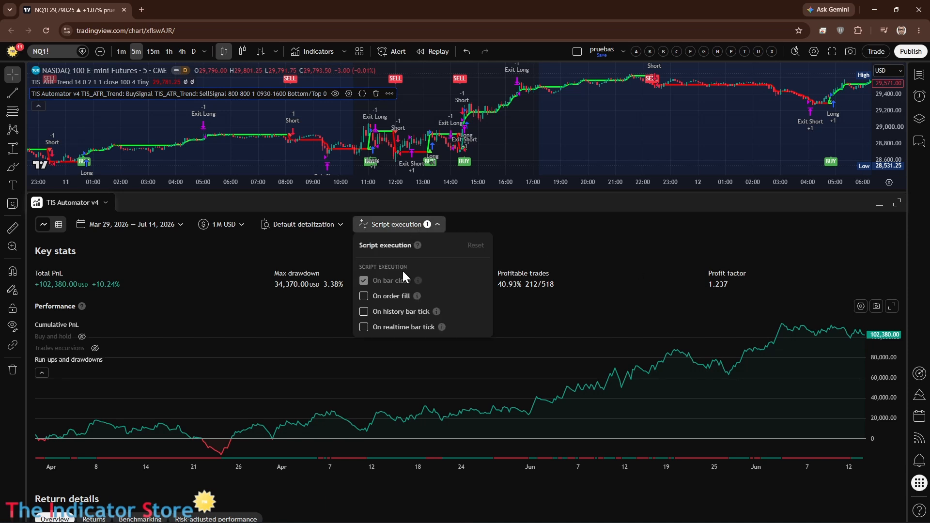
{"action": "left_click", "coordinate": [653, 254]}
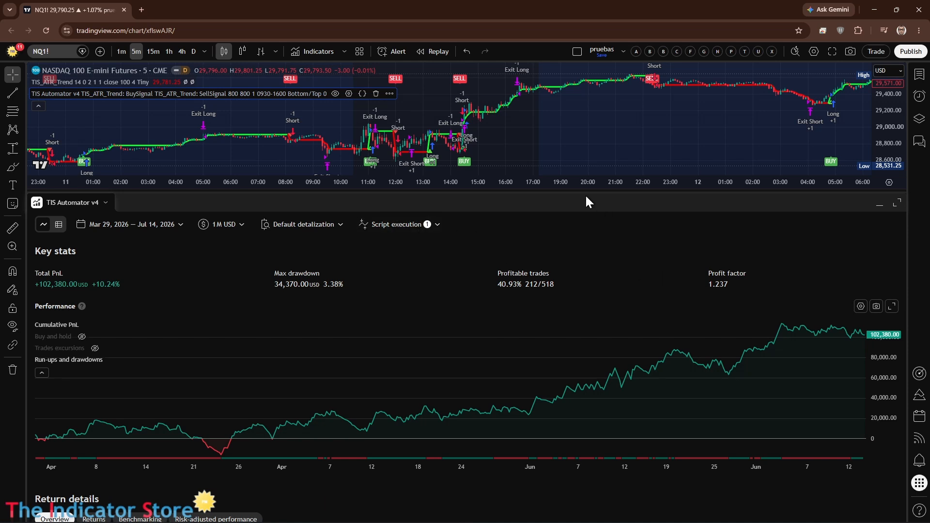
Step: Try TIS Automator v4's time filter with trading hours 09:30 to 16:00 and switch the filter back off
{"action": "left_click_drag", "start_coordinate": [583, 191], "coordinate": [587, 312]}
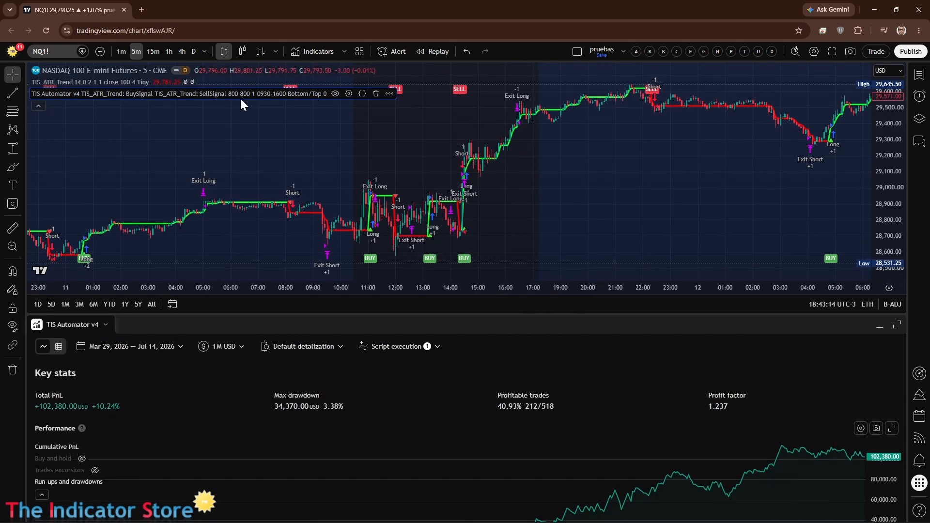
{"action": "left_click", "coordinate": [349, 94]}
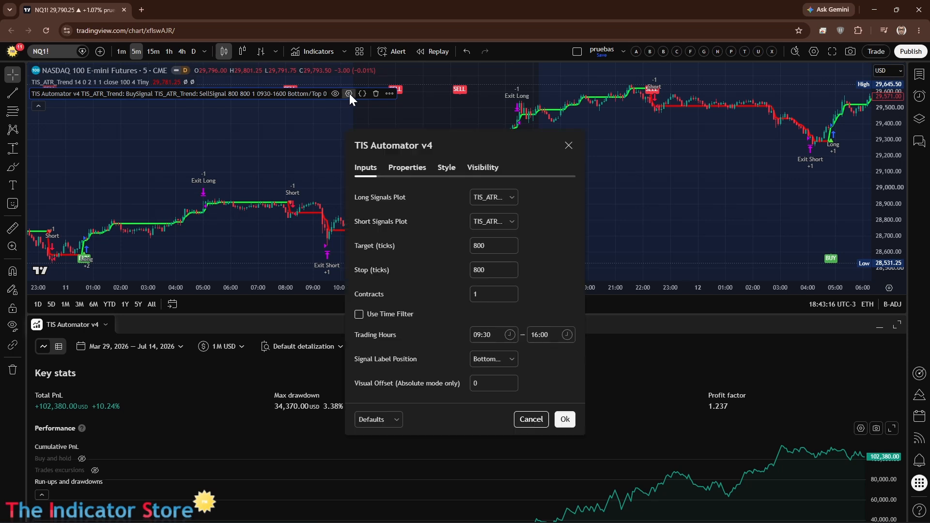
{"action": "left_click", "coordinate": [358, 314]}
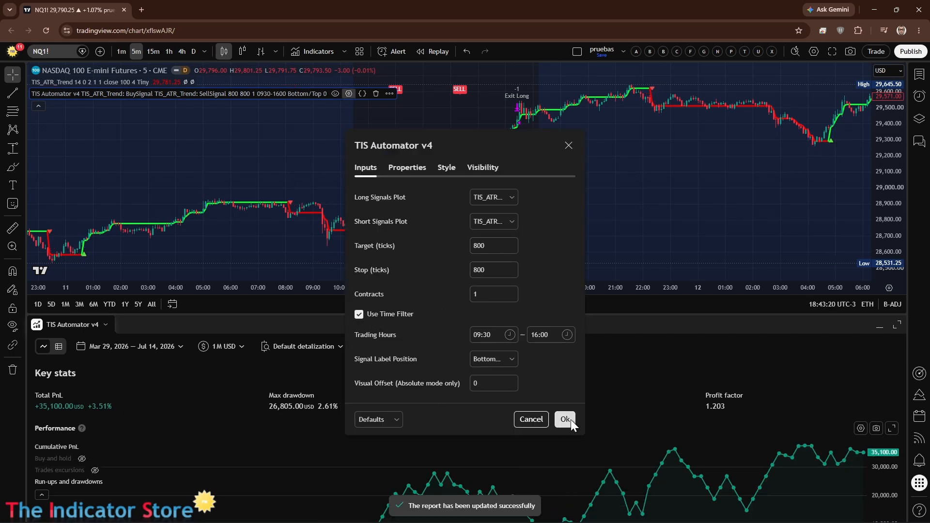
{"action": "left_click", "coordinate": [359, 314]}
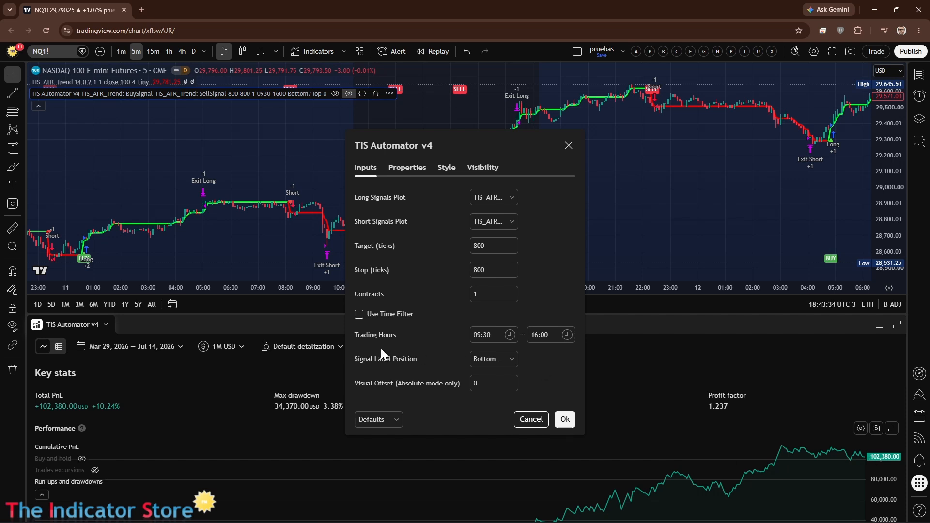
Step: Test TIS Automator v4's time filter with trading hours from 07:00 to 16:00, and apply the settings with the filter disabled
{"action": "left_click", "coordinate": [360, 315]}
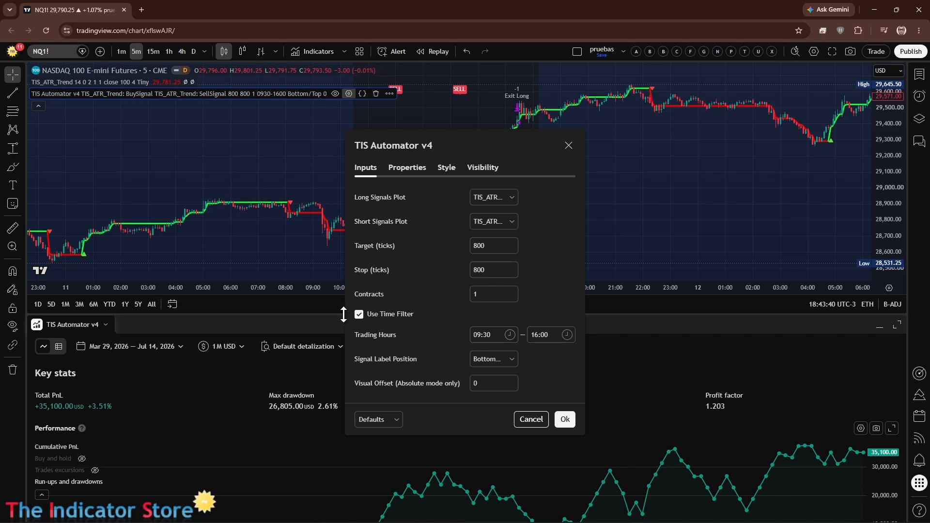
{"action": "left_click", "coordinate": [499, 335]}
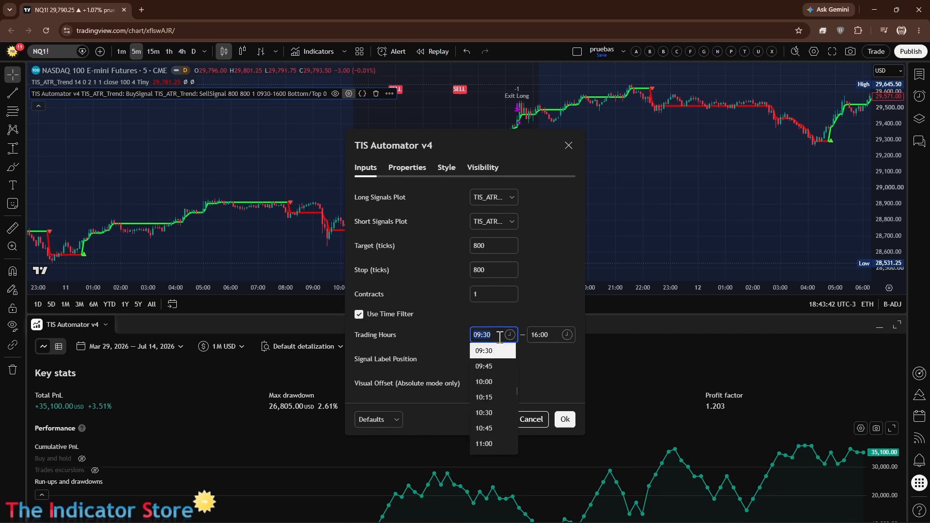
{"action": "scroll", "coordinate": [499, 371], "scroll_direction": "up", "scroll_amount": 3}
{"action": "scroll", "coordinate": [492, 373], "scroll_direction": "up", "scroll_amount": 3}
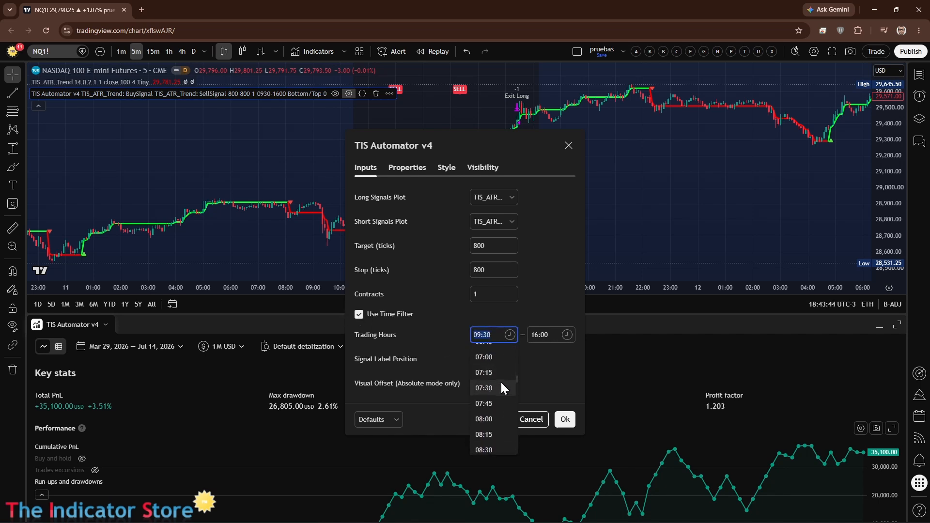
{"action": "left_click", "coordinate": [490, 358]}
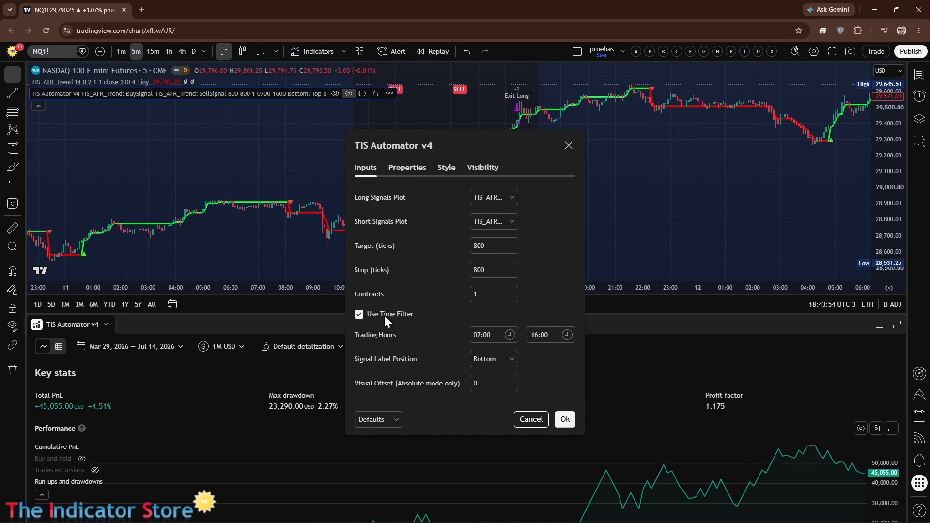
{"action": "left_click", "coordinate": [564, 420]}
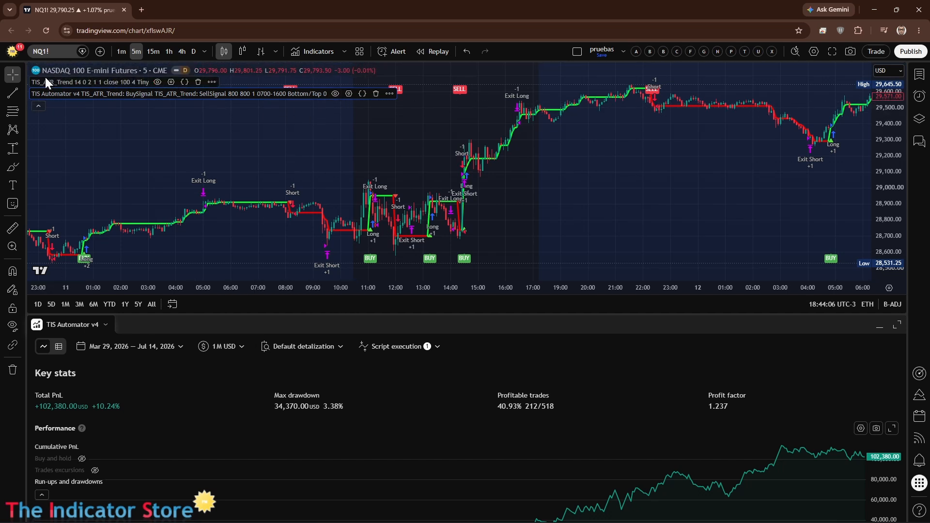
Step: Test ATR Multiplier values of 1 and 2.5 in the TIS_ATR_Trend settings, enlarging the strategy report to compare the results
{"action": "left_click", "coordinate": [171, 82]}
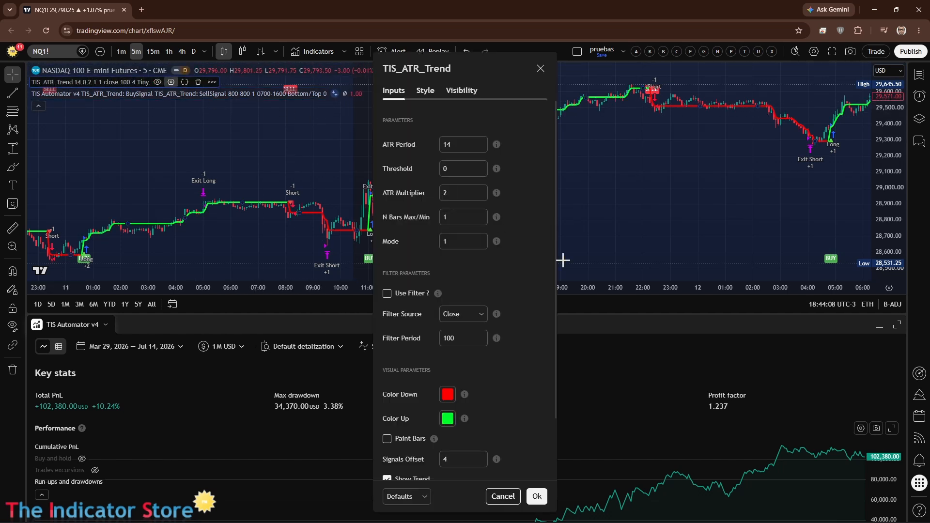
{"action": "left_click", "coordinate": [482, 196]}
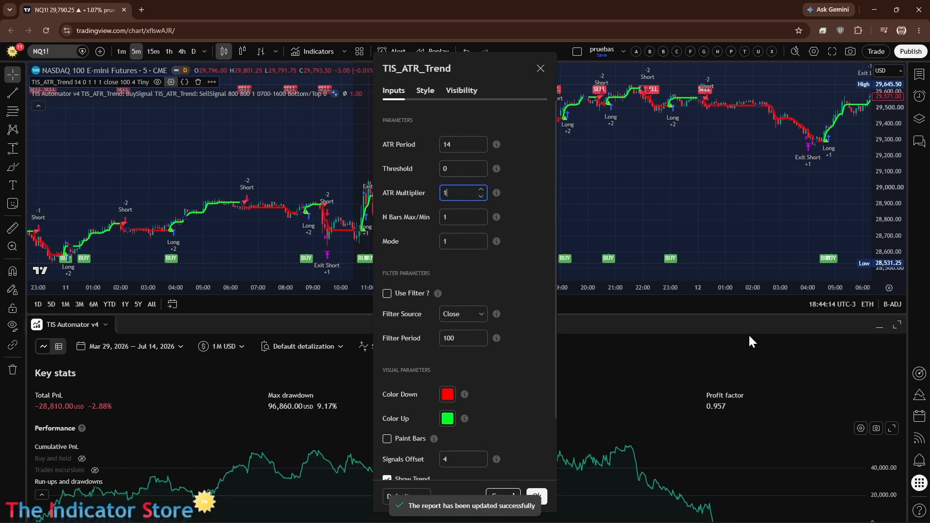
{"action": "left_click_drag", "start_coordinate": [740, 316], "coordinate": [724, 178]}
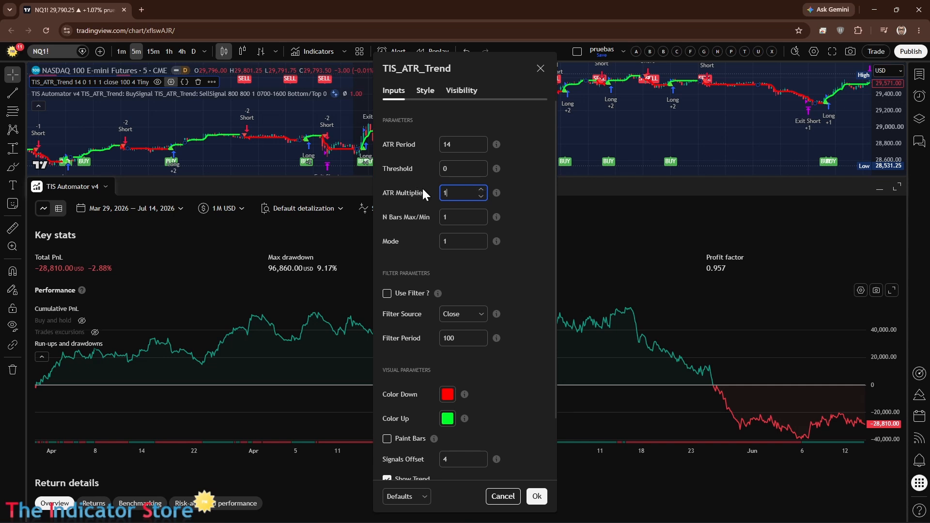
{"action": "type", "text": "2.5"}
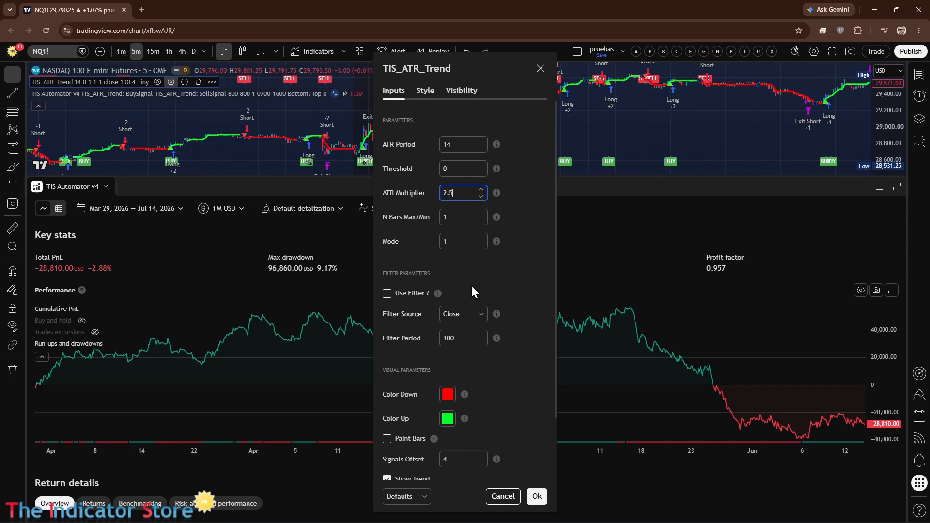
{"action": "left_click", "coordinate": [515, 286]}
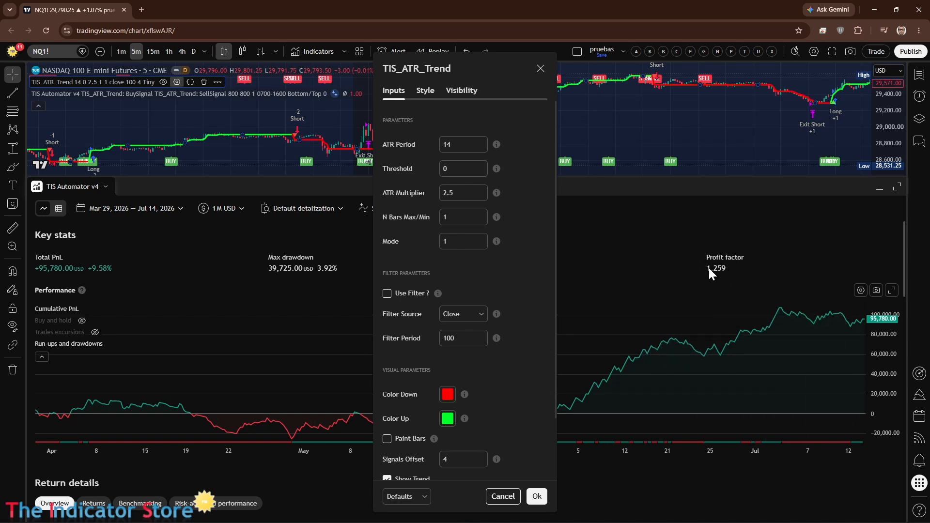
Step: Raise TIS_ATR_Trend's N Bars Max/Min stepwise to compare the backtests, and settle on 4
{"action": "left_click", "coordinate": [446, 216]}
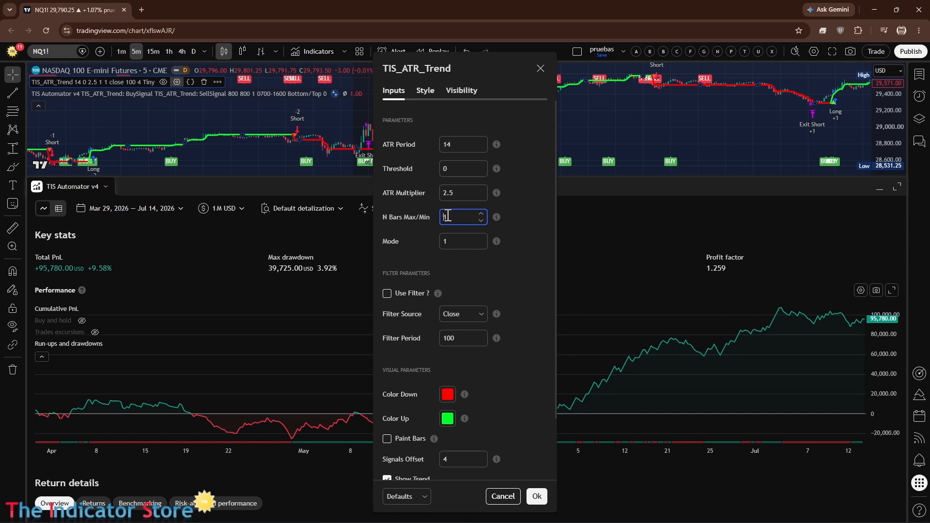
{"action": "left_click", "coordinate": [481, 214]}
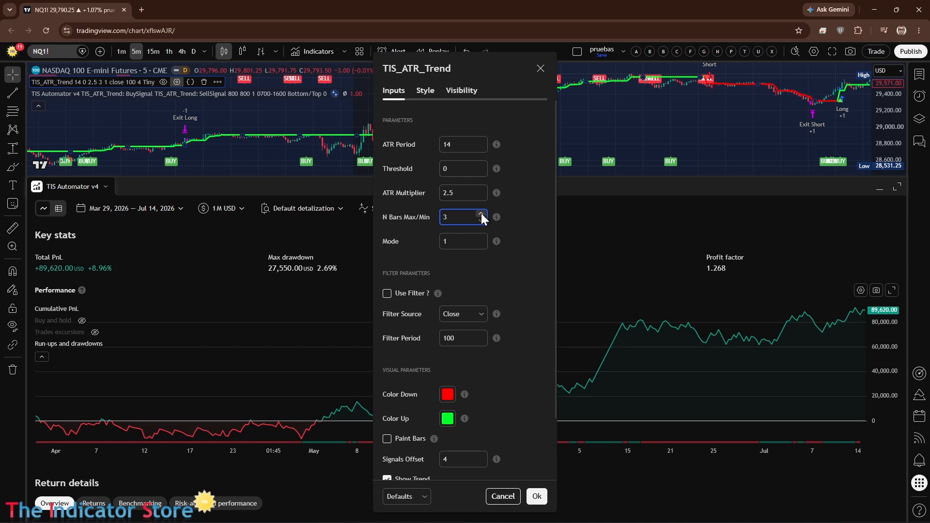
{"action": "left_click", "coordinate": [481, 213]}
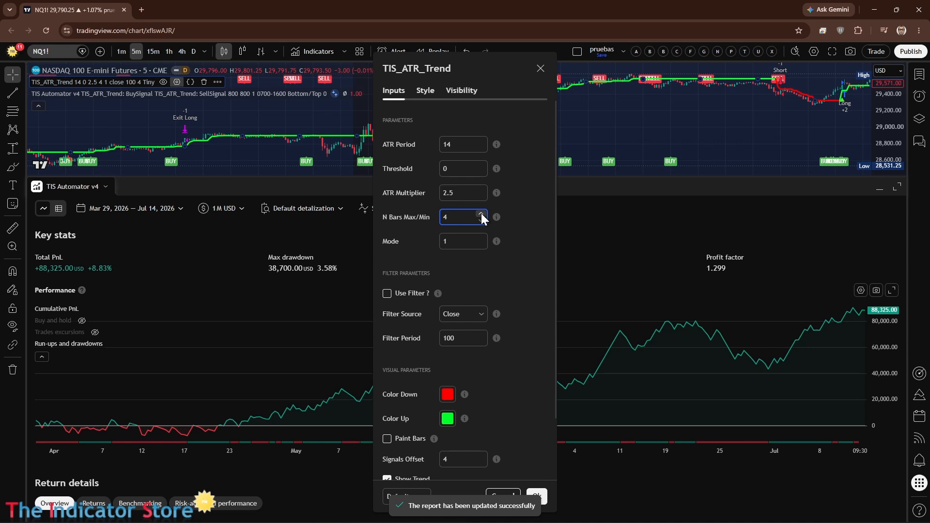
{"action": "left_click", "coordinate": [481, 214]}
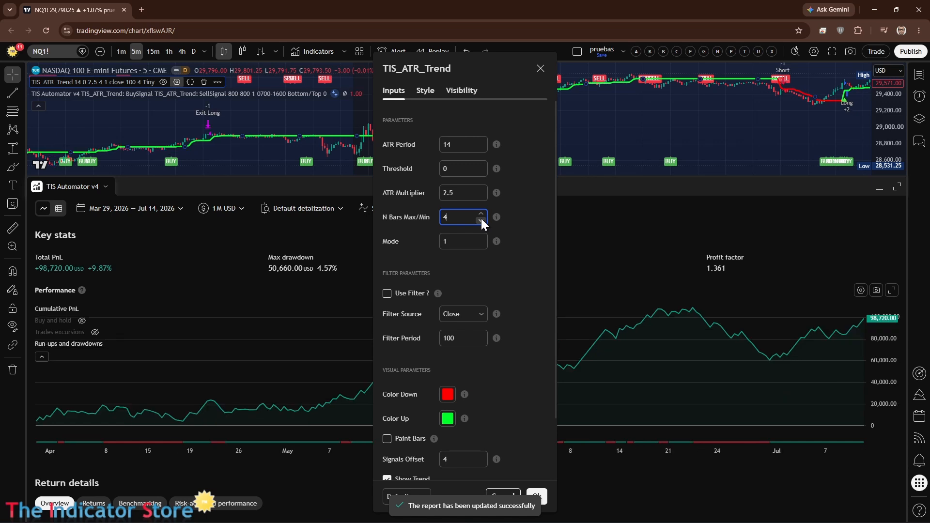
Step: Try an ATR Multiplier of 2 for TIS_ATR_Trend, set it to 3, and close the settings
{"action": "left_click", "coordinate": [458, 193]}
{"action": "left_click", "coordinate": [518, 220]}
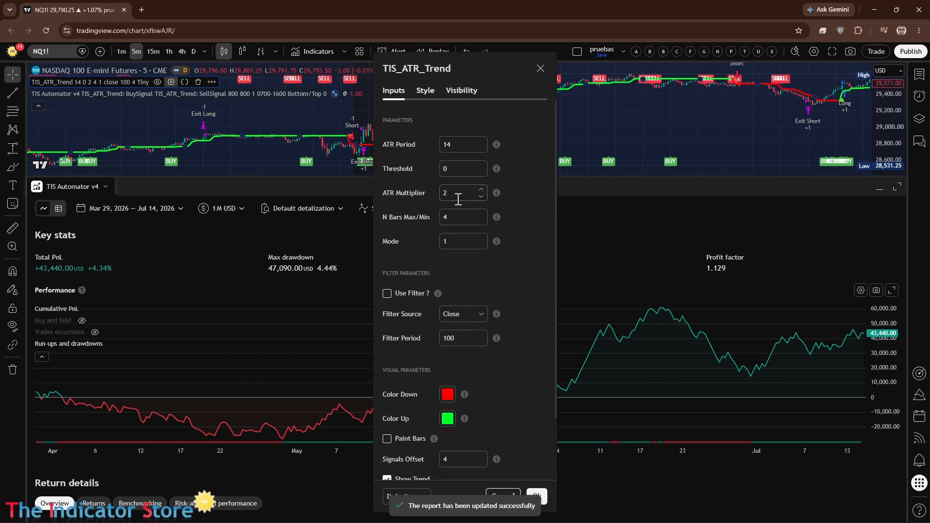
{"action": "left_click_drag", "start_coordinate": [451, 195], "coordinate": [437, 194]}
{"action": "type", "text": "3"}
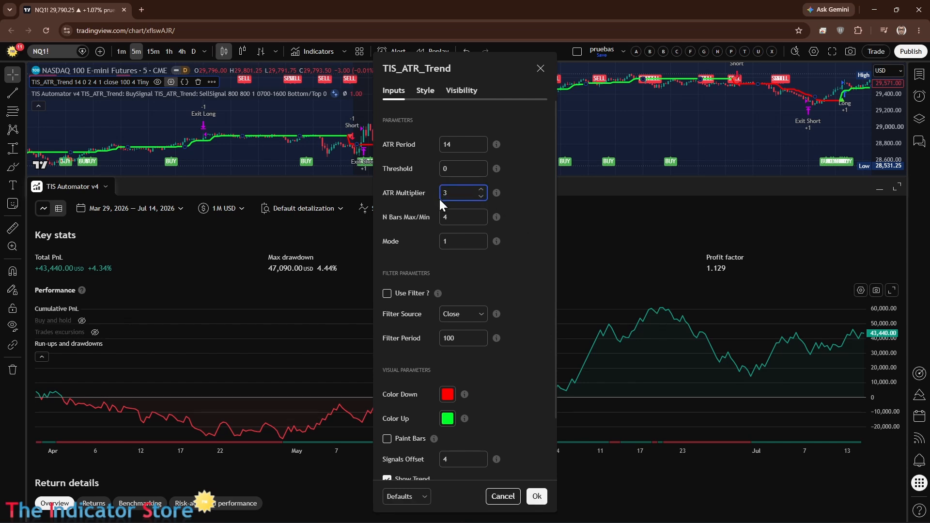
{"action": "left_click", "coordinate": [526, 259]}
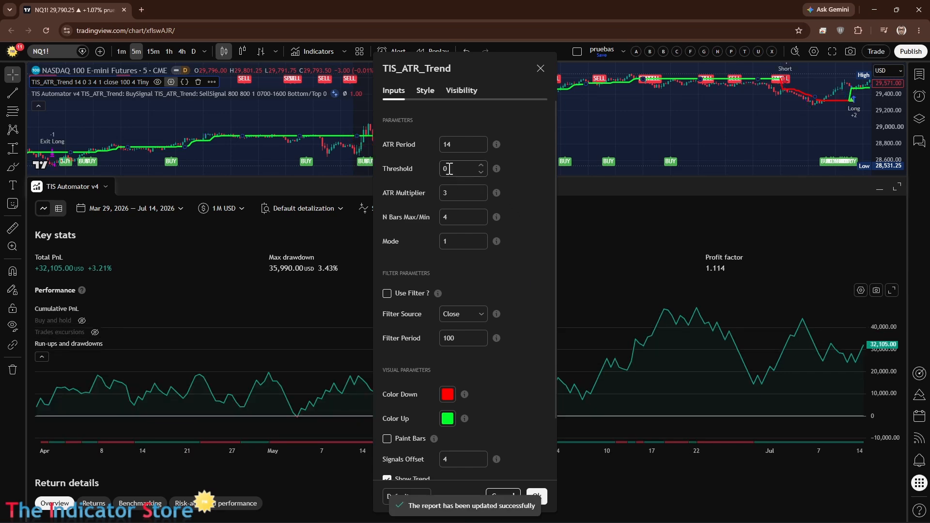
{"action": "left_click", "coordinate": [644, 332]}
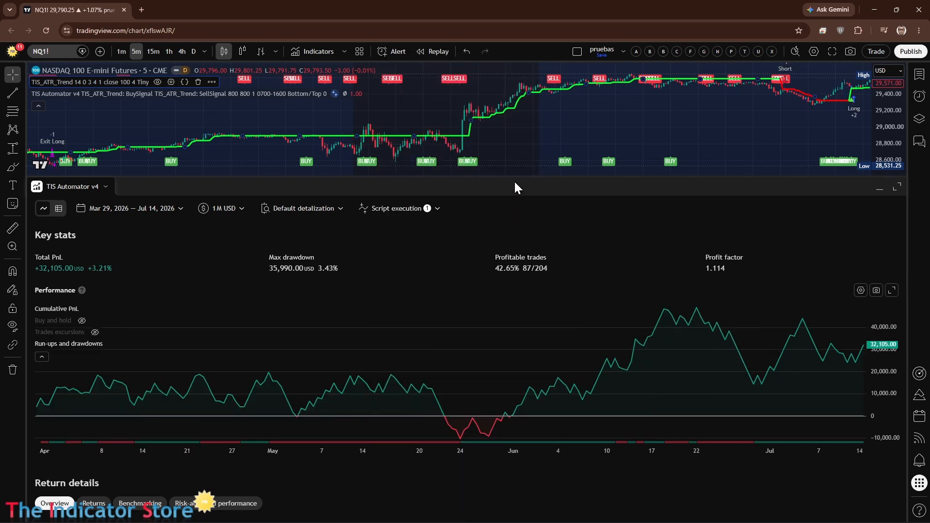
Step: Examine the TIS_ATR_Trend signals and strategy trades over a wider time range of the chart, comparing them with the strategy report
{"action": "left_click_drag", "start_coordinate": [511, 176], "coordinate": [500, 508]}
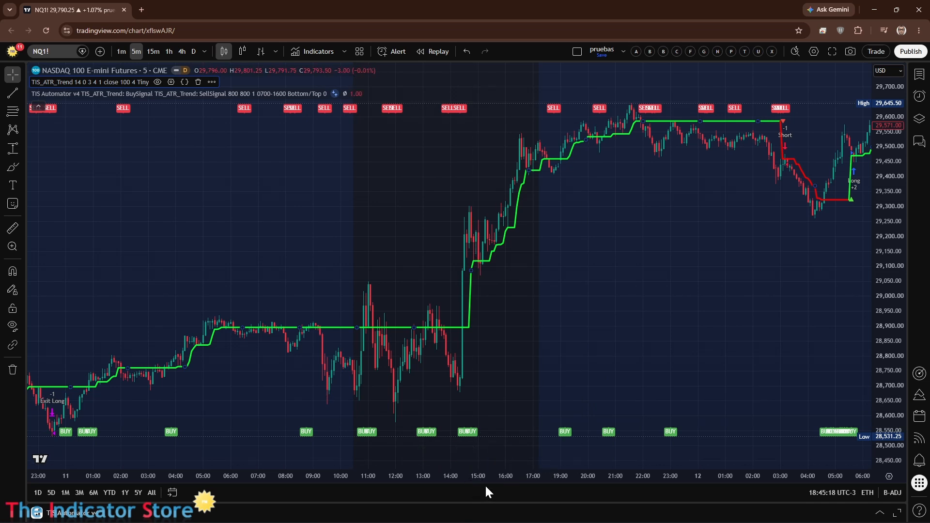
{"action": "left_click_drag", "start_coordinate": [507, 472], "coordinate": [654, 469]}
{"action": "left_click_drag", "start_coordinate": [617, 501], "coordinate": [638, 266]}
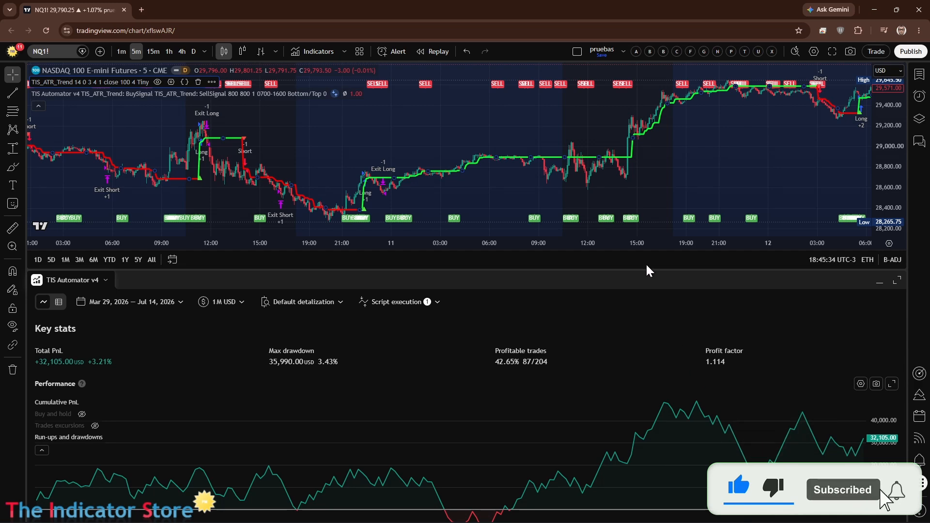
{"action": "left_click_drag", "start_coordinate": [644, 269], "coordinate": [637, 506]}
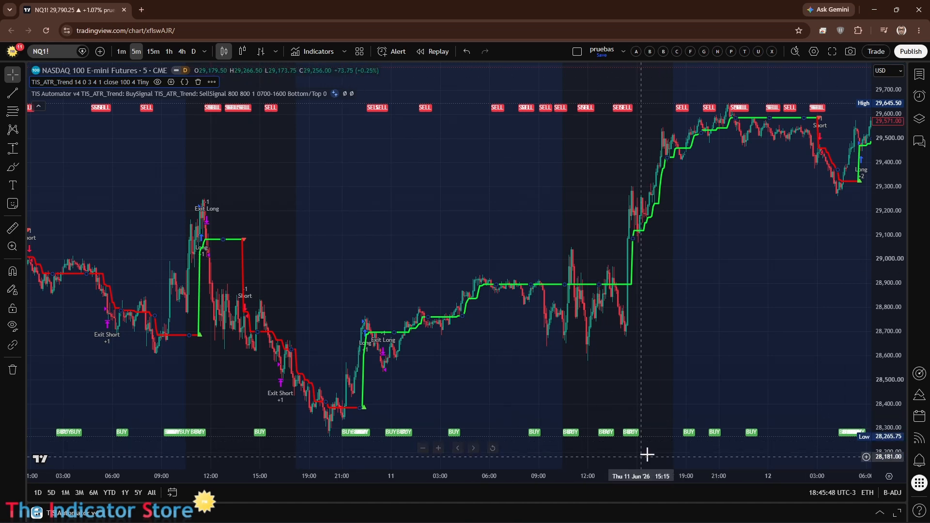
{"action": "left_click_drag", "start_coordinate": [754, 322], "coordinate": [494, 329]}
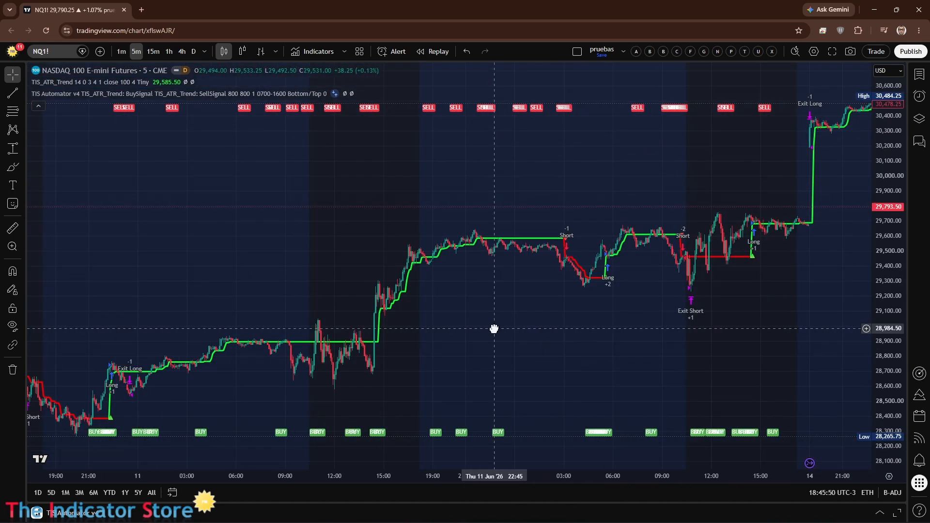
Step: Start a new alert on NQ1! with TIS Automator v4 as the condition and an open-ended expiration
{"action": "left_click", "coordinate": [925, 98]}
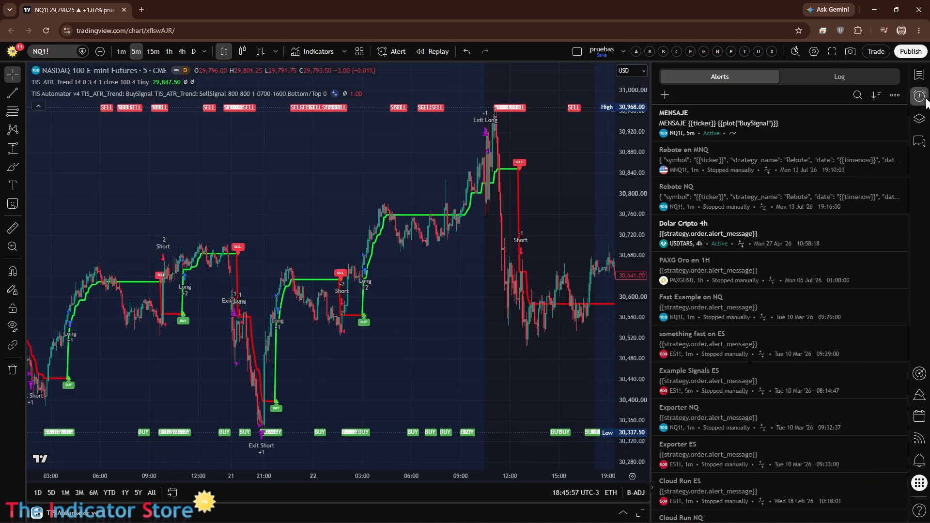
{"action": "left_click", "coordinate": [664, 95]}
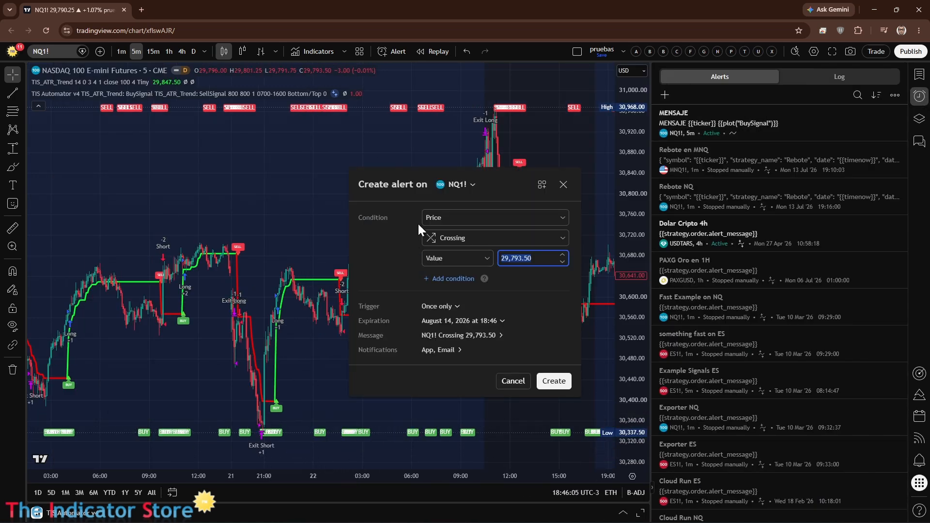
{"action": "left_click", "coordinate": [465, 217]}
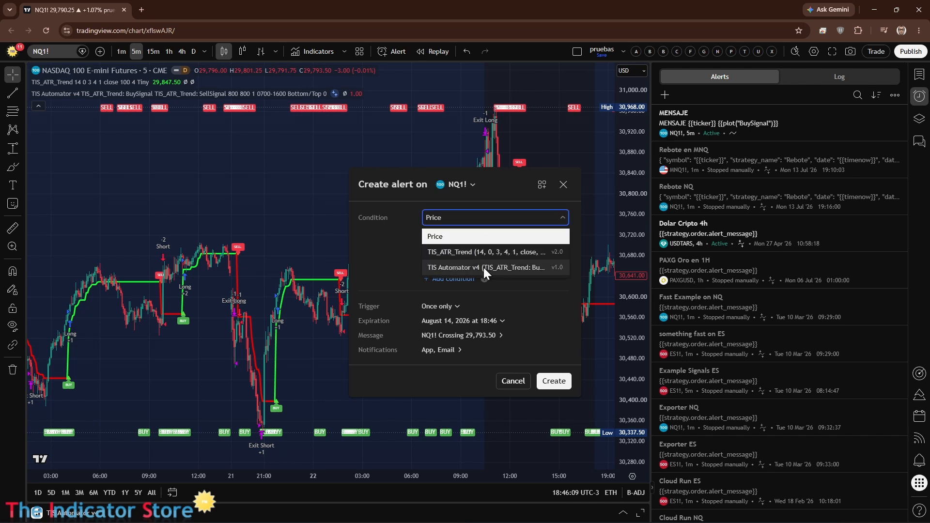
{"action": "left_click", "coordinate": [463, 268]}
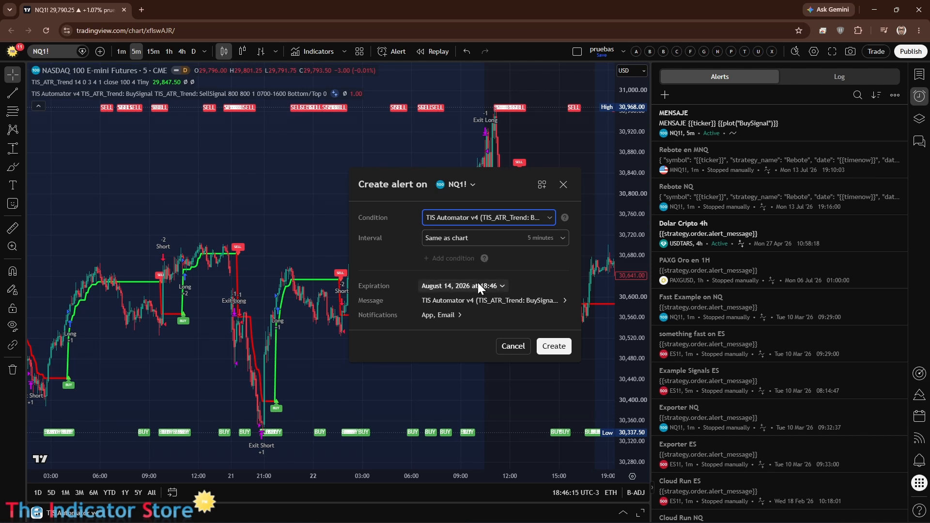
{"action": "left_click", "coordinate": [445, 286]}
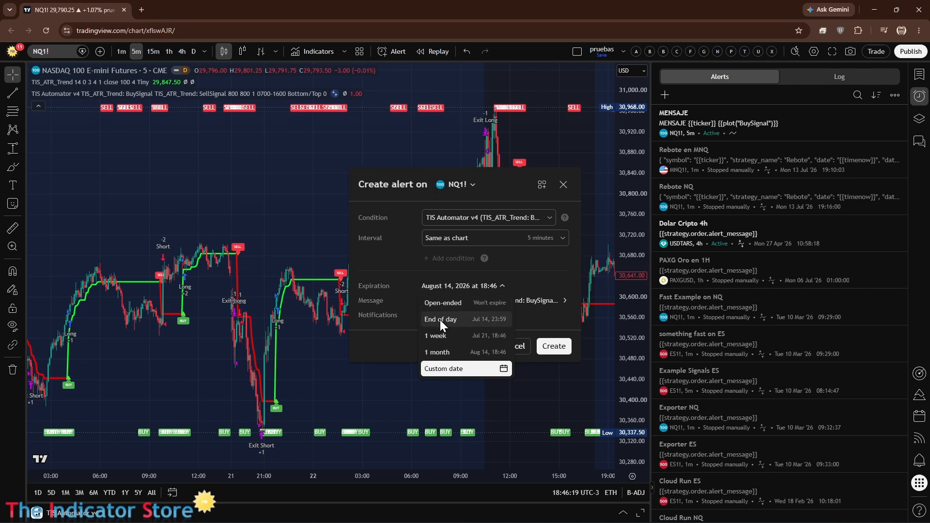
{"action": "left_click", "coordinate": [444, 307]}
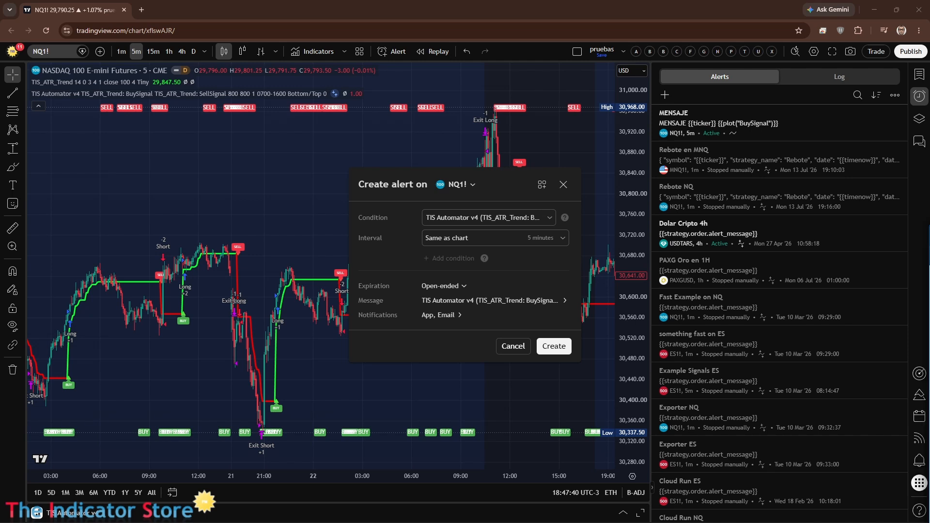
Step: Switch to the PickMyTrade dashboard and examine its list of supported brokers and the alerts log
{"action": "left_click_drag", "start_coordinate": [929, 232], "coordinate": [408, 46]}
{"action": "left_click", "coordinate": [253, 449]}
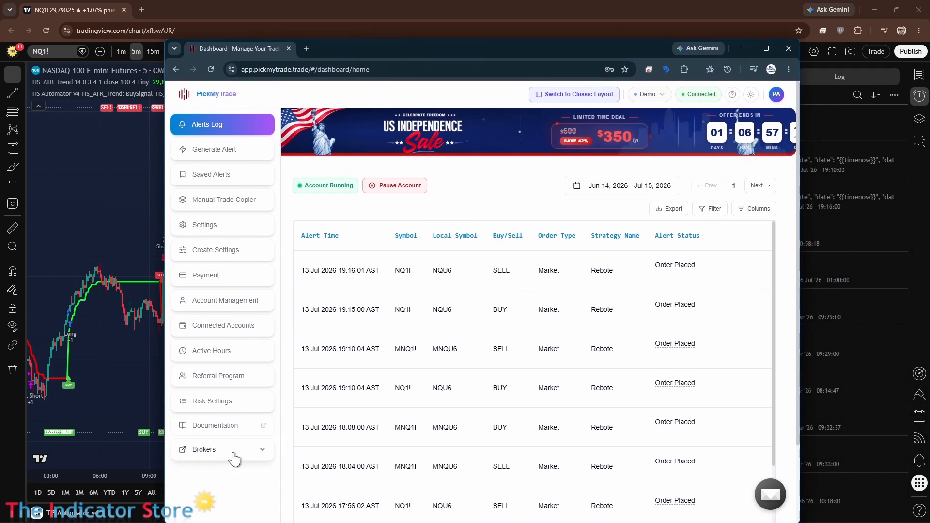
{"action": "scroll", "coordinate": [234, 460], "scroll_direction": "down", "scroll_amount": 2}
{"action": "scroll", "coordinate": [222, 459], "scroll_direction": "down", "scroll_amount": 2}
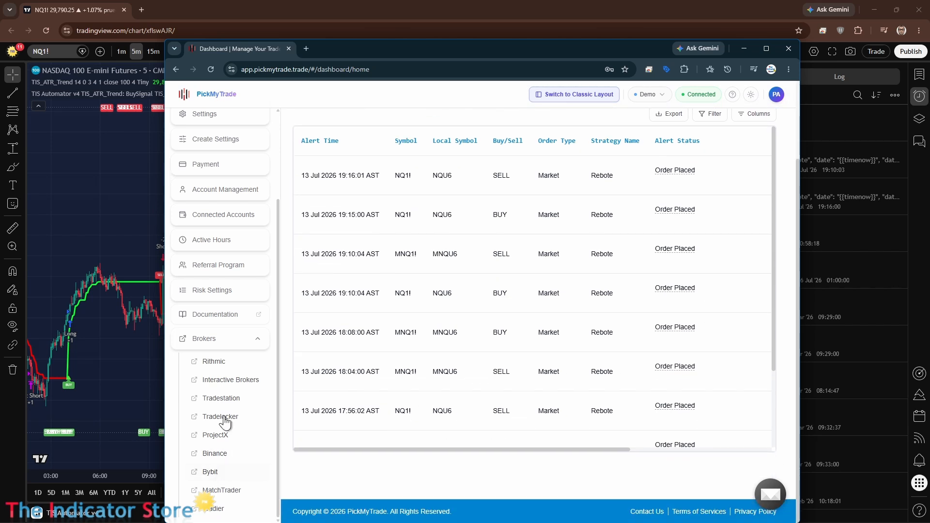
{"action": "scroll", "coordinate": [246, 403], "scroll_direction": "up", "scroll_amount": 3}
{"action": "scroll", "coordinate": [717, 213], "scroll_direction": "up", "scroll_amount": 3}
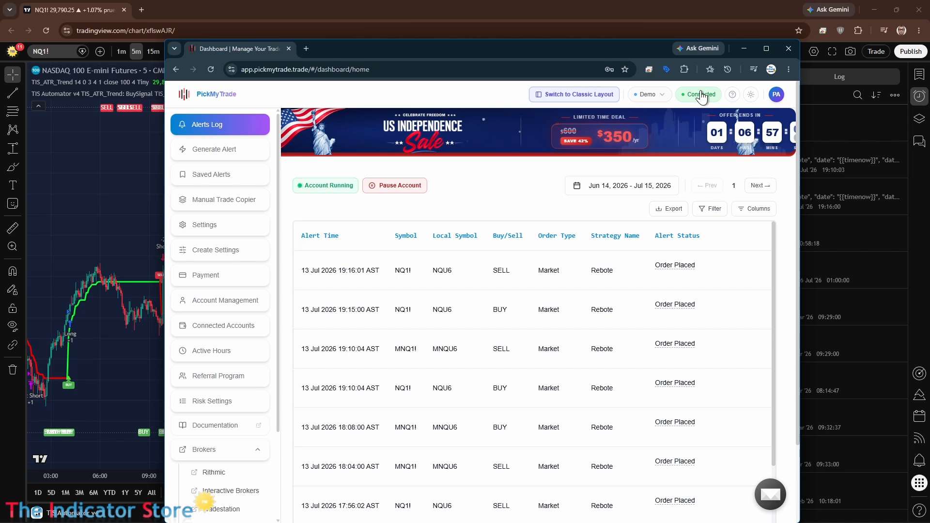
{"action": "scroll", "coordinate": [214, 433], "scroll_direction": "down", "scroll_amount": 2}
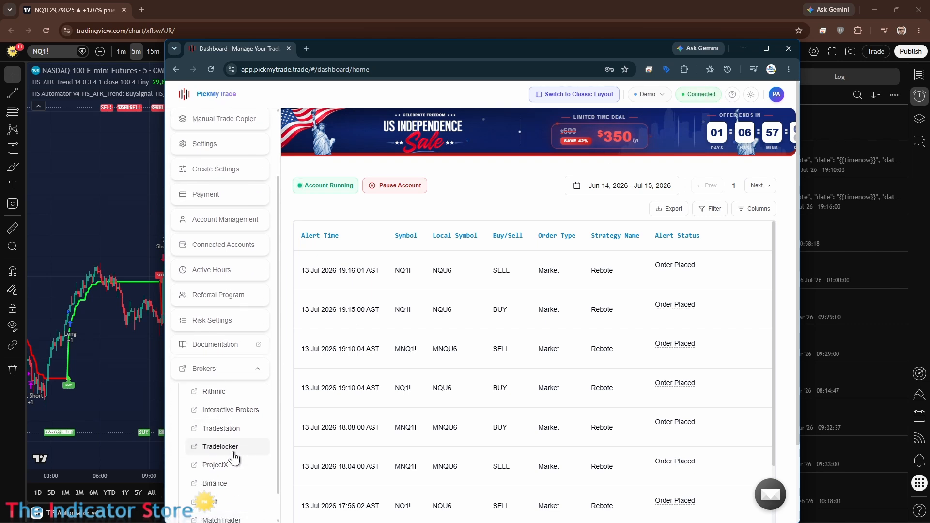
{"action": "scroll", "coordinate": [232, 426], "scroll_direction": "down", "scroll_amount": 1}
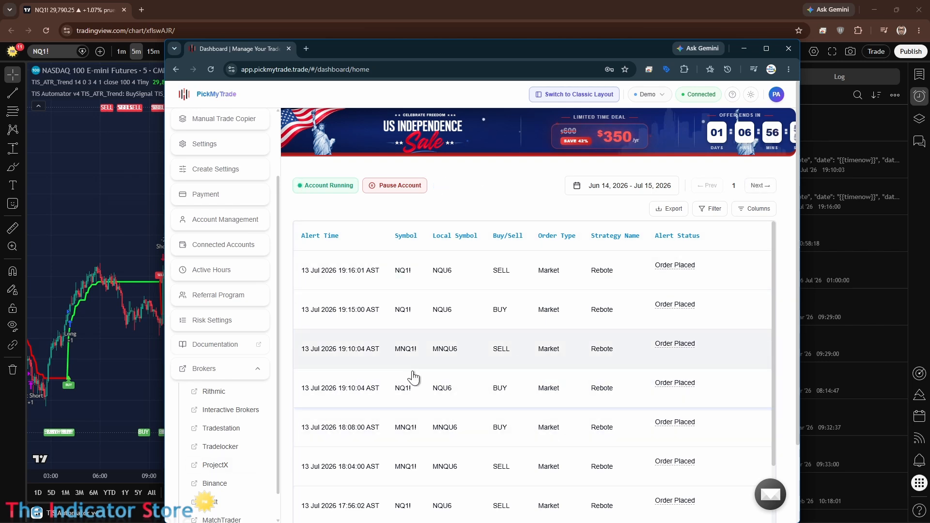
{"action": "scroll", "coordinate": [275, 302], "scroll_direction": "up", "scroll_amount": 2}
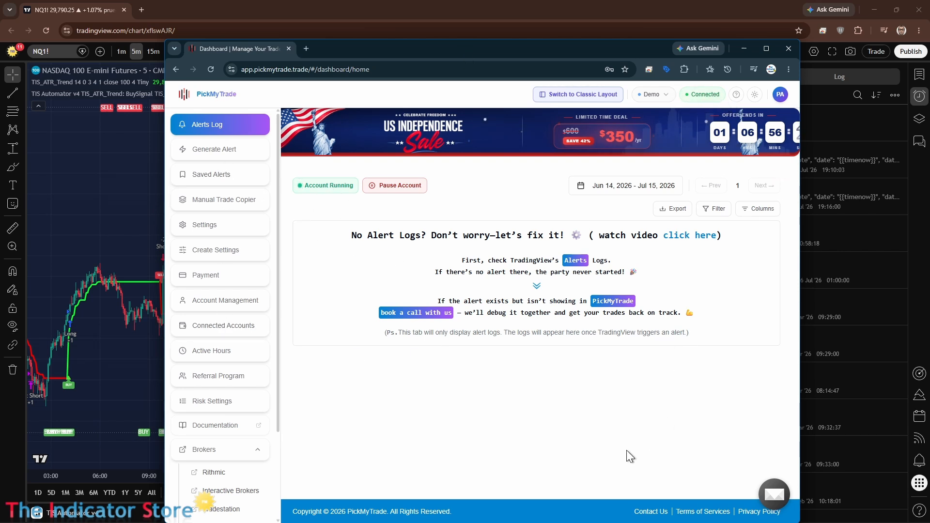
Step: Begin generating a PickMyTrade alert with STRATEGY as its TradingView source, checking it against the pending TradingView alert
{"action": "left_click", "coordinate": [218, 155]}
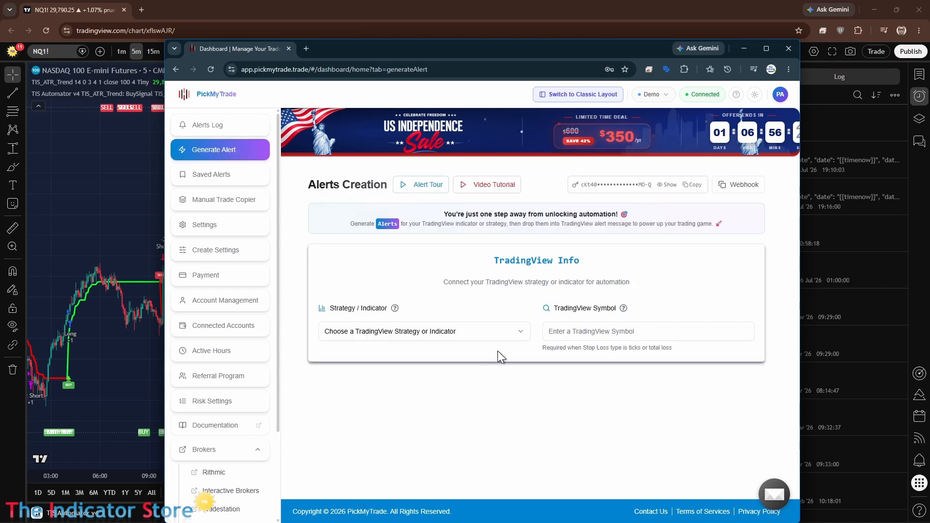
{"action": "left_click", "coordinate": [510, 332]}
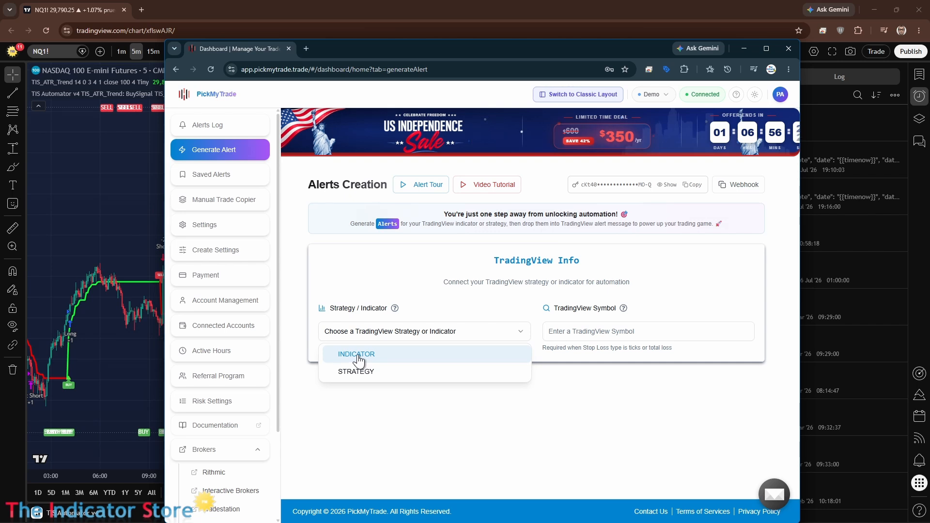
{"action": "left_click", "coordinate": [357, 372]}
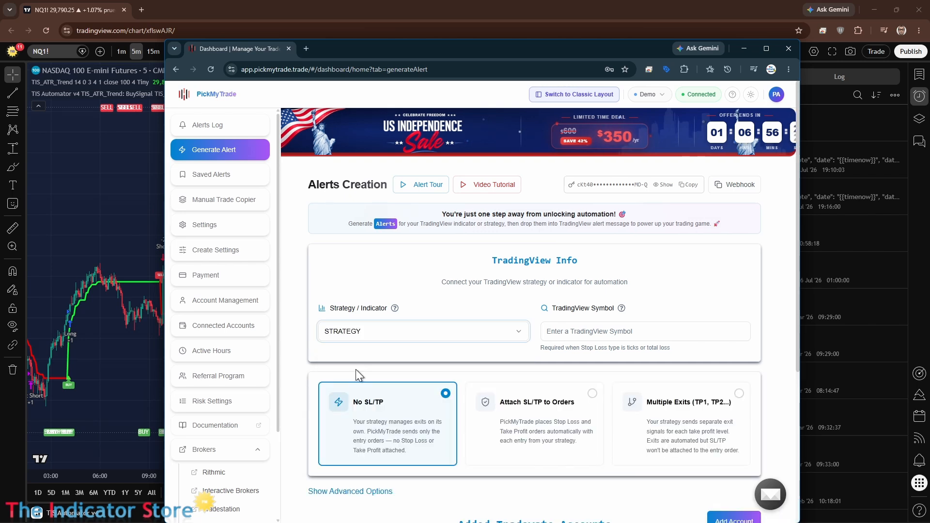
{"action": "left_click_drag", "start_coordinate": [320, 47], "coordinate": [496, 446]}
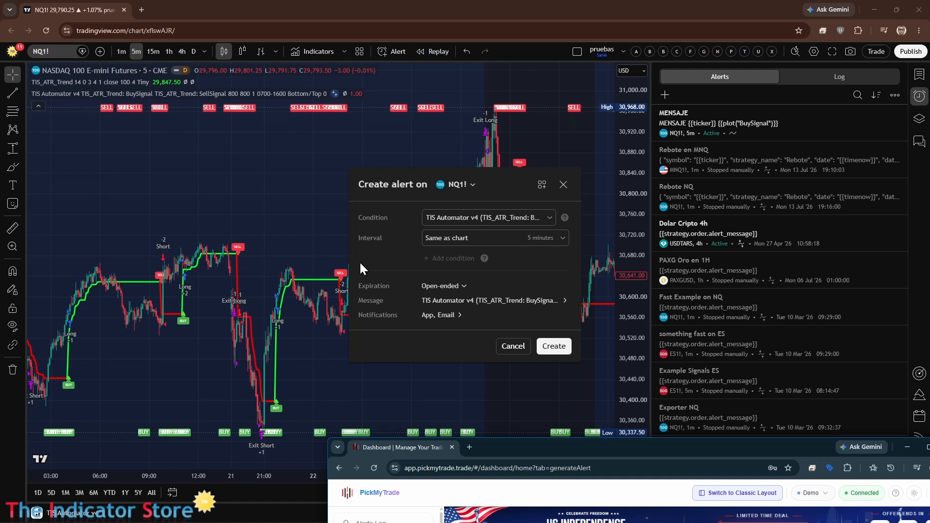
{"action": "left_click_drag", "start_coordinate": [551, 446], "coordinate": [358, 65]}
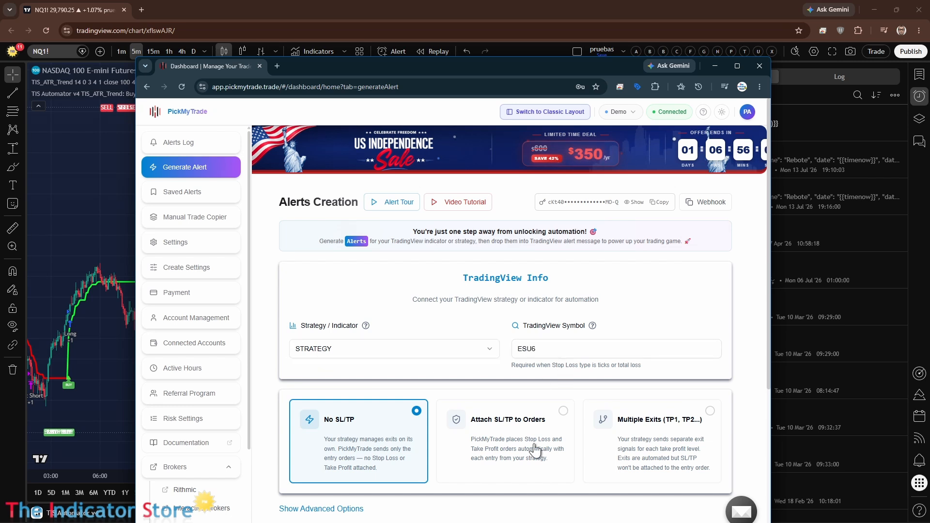
Step: Add a Tradovate sub-account with strategy name test2 to the No SL/TP alert, and copy the generated alert code
{"action": "scroll", "coordinate": [341, 463], "scroll_direction": "down", "scroll_amount": 2}
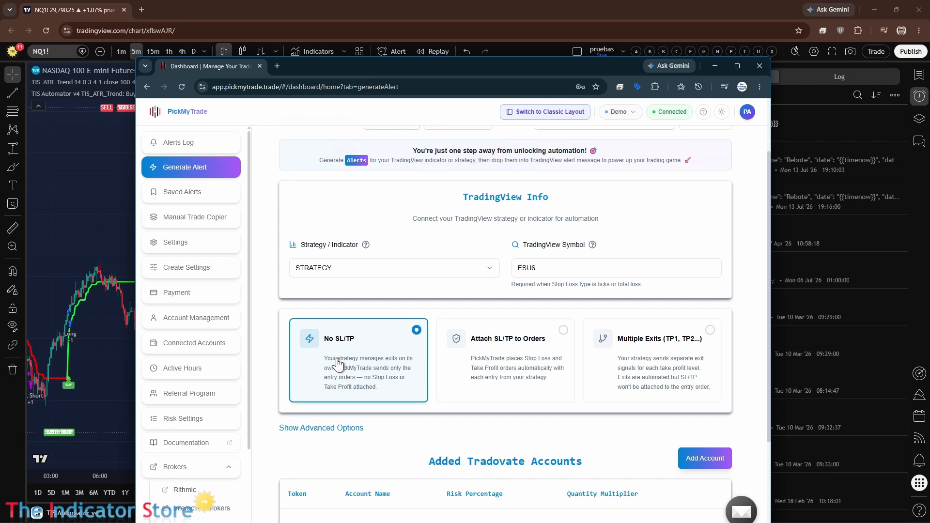
{"action": "scroll", "coordinate": [337, 363], "scroll_direction": "down", "scroll_amount": 3}
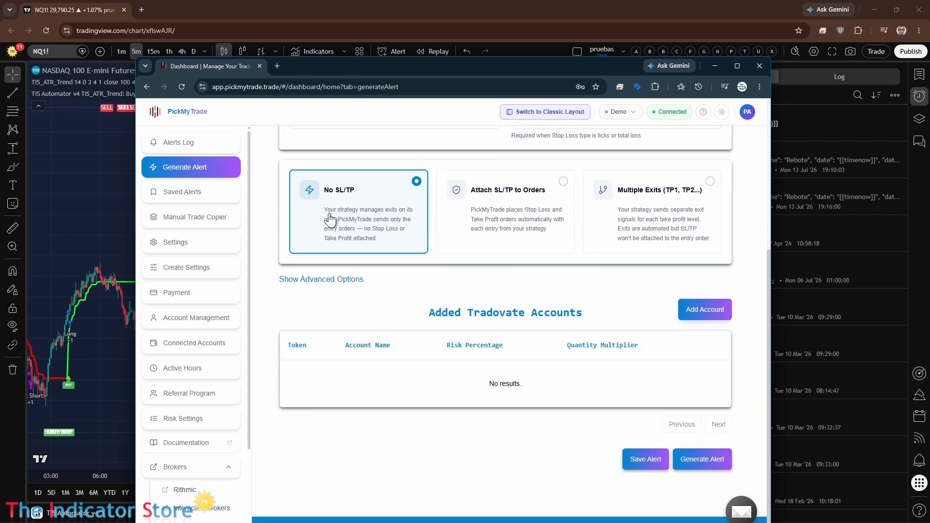
{"action": "left_click", "coordinate": [690, 309]}
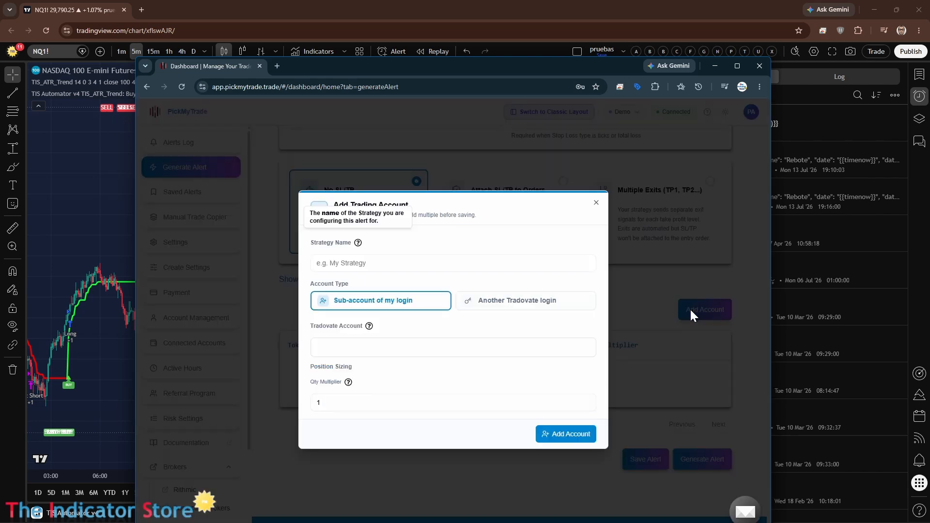
{"action": "left_click", "coordinate": [356, 264]}
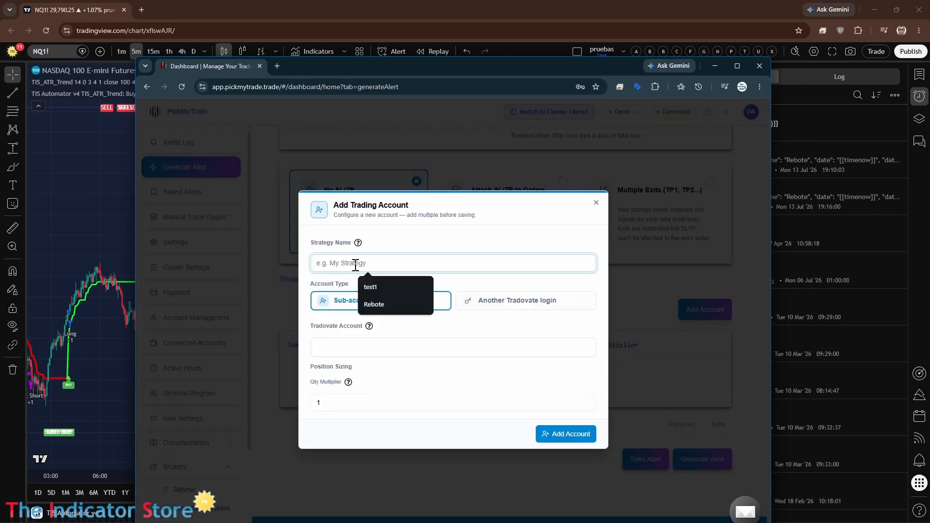
{"action": "type", "text": "test"}
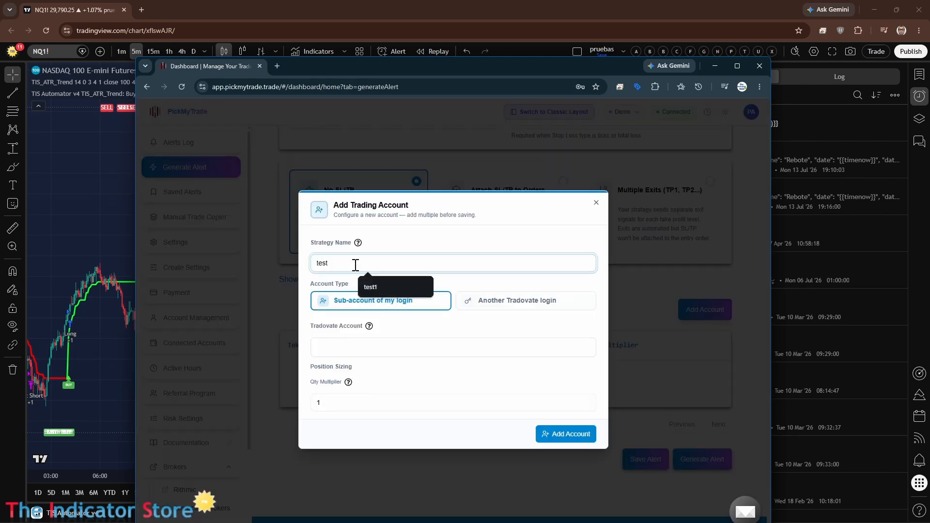
{"action": "type", "text": "2"}
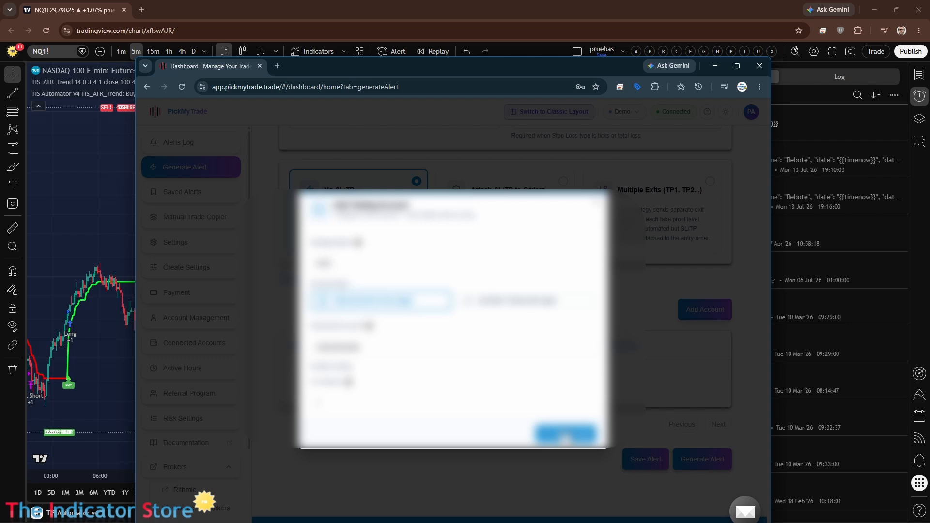
{"action": "left_click", "coordinate": [565, 436]}
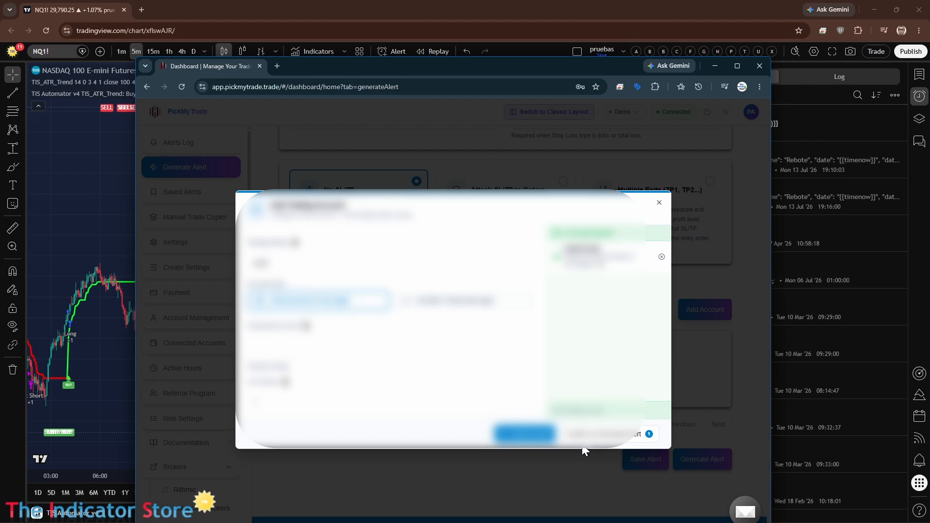
{"action": "left_click", "coordinate": [601, 437]}
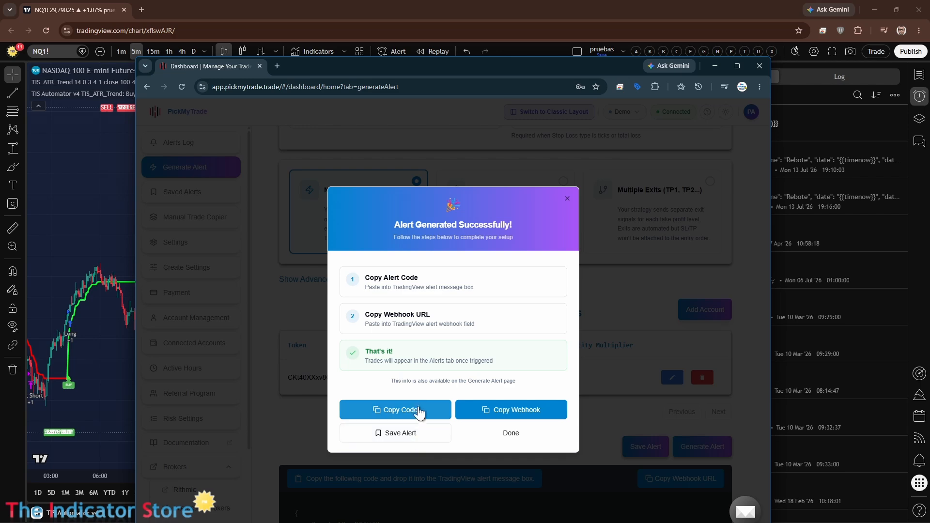
{"action": "left_click", "coordinate": [416, 415]}
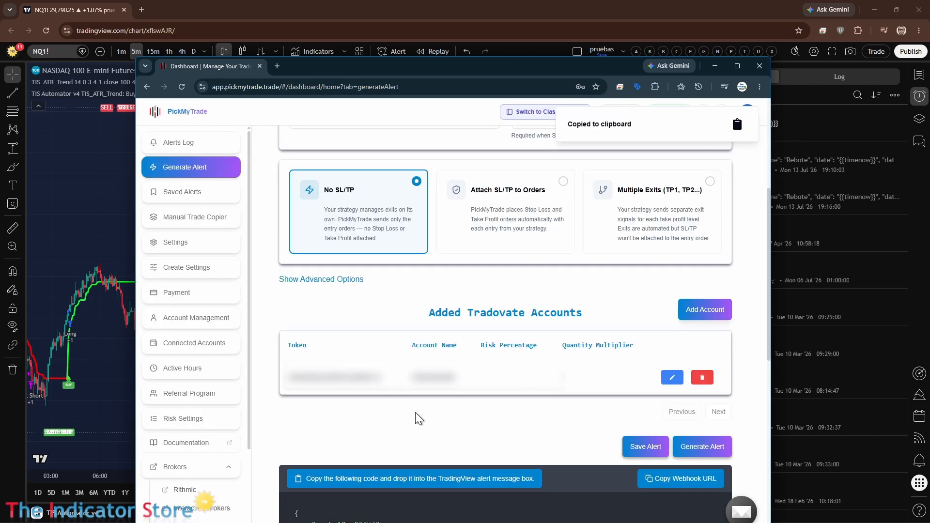
Step: Return to TradingView and replace the pending alert's default message with the copied PickMyTrade alert code, including its account token
{"action": "left_click_drag", "start_coordinate": [583, 66], "coordinate": [617, 121]}
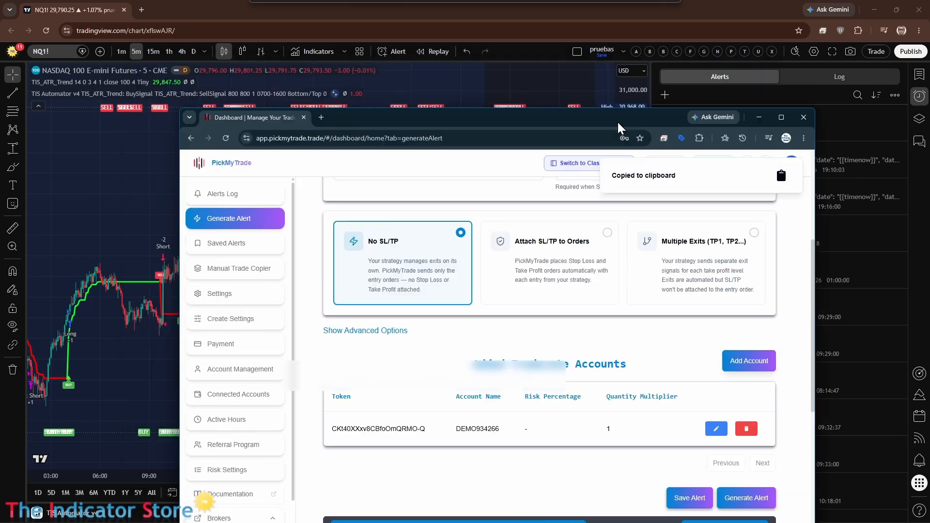
{"action": "left_click", "coordinate": [759, 117]}
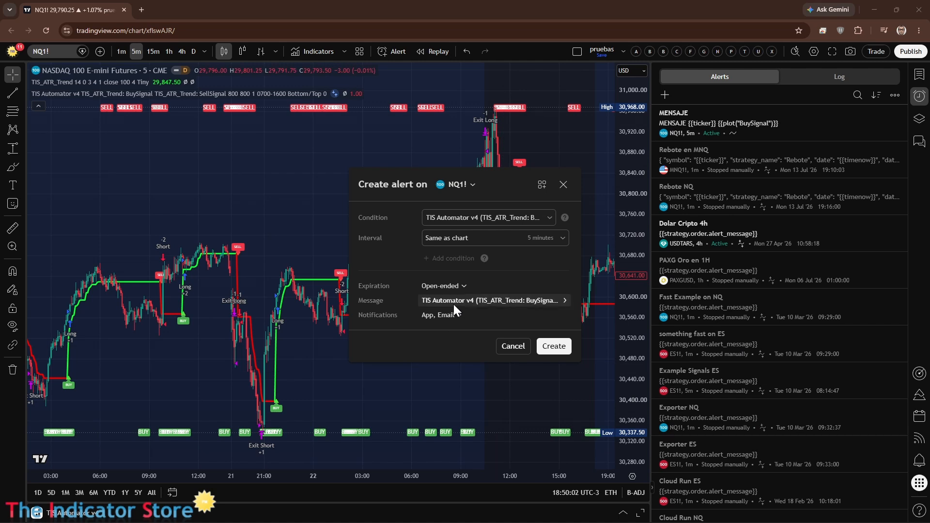
{"action": "left_click", "coordinate": [439, 300]}
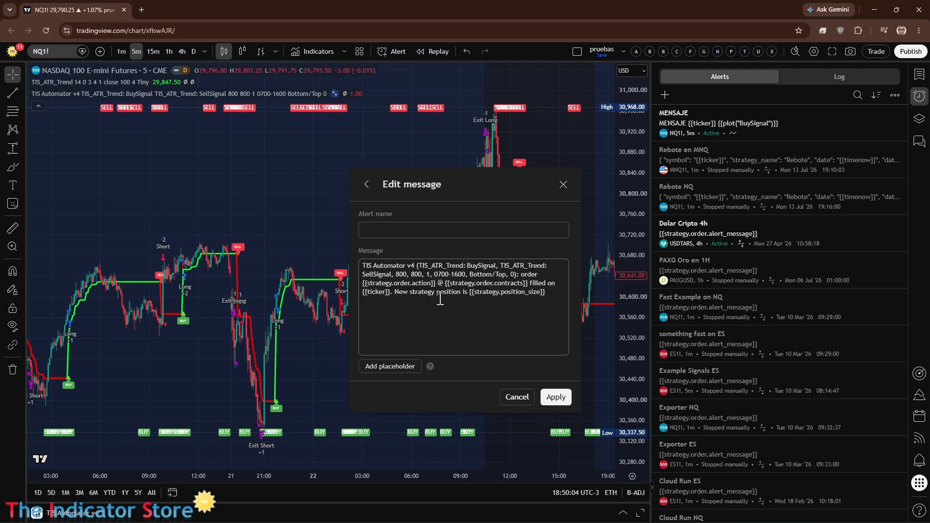
{"action": "triple_click", "coordinate": [559, 298]}
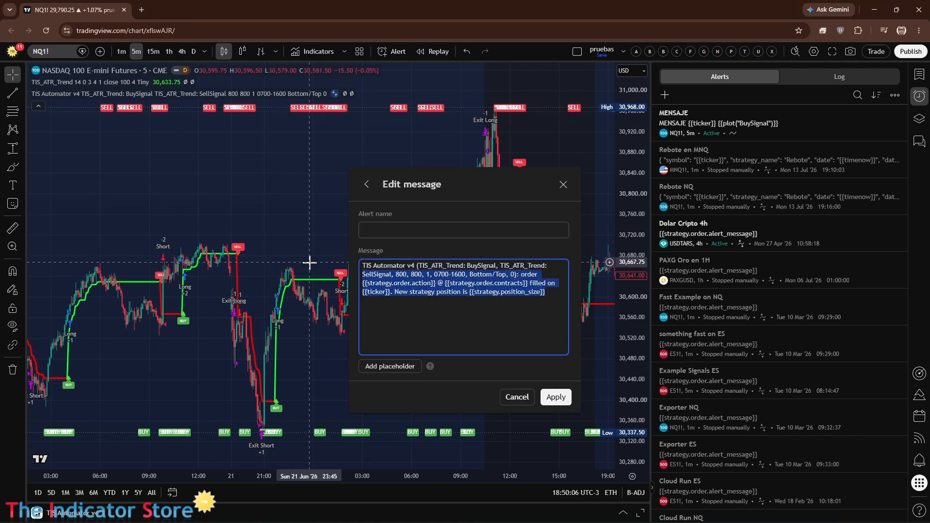
{"action": "key", "text": "BackSpace"}
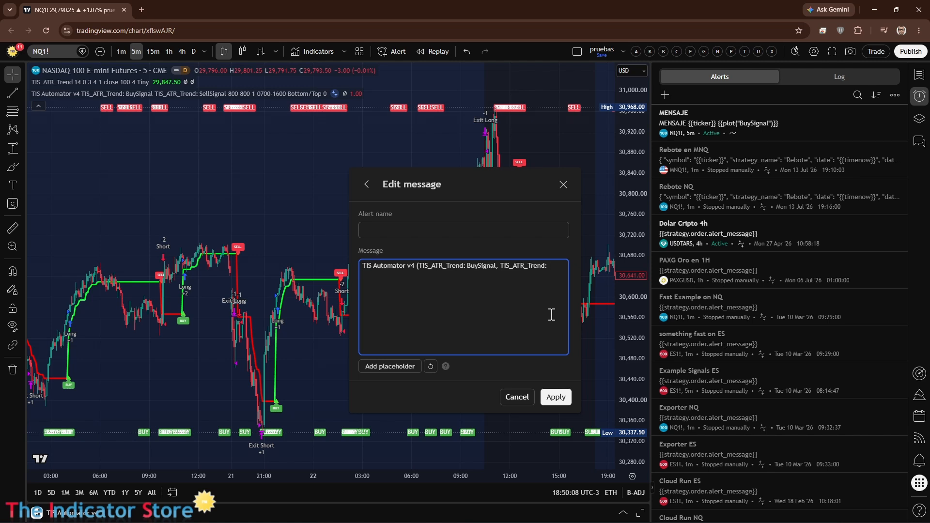
{"action": "key", "text": "BackSpace"}
{"action": "key", "text": "BackSpace"}
{"action": "key", "text": "BackSpace"}
{"action": "key", "text": "BackSpace"}
{"action": "key", "text": "BackSpace"}
{"action": "key", "text": "BackSpace"}
{"action": "key", "text": "BackSpace"}
{"action": "key", "text": "BackSpace"}
{"action": "key", "text": "BackSpace"}
{"action": "key", "text": "BackSpace"}
{"action": "key", "text": "BackSpace"}
{"action": "key", "text": "BackSpace"}
{"action": "key", "text": "BackSpace"}
{"action": "key", "text": "BackSpace"}
{"action": "key", "text": "BackSpace"}
{"action": "key", "text": "BackSpace"}
{"action": "key", "text": "BackSpace"}
{"action": "key", "text": "BackSpace"}
{"action": "key", "text": "BackSpace"}
{"action": "key", "text": "BackSpace"}
{"action": "right_click", "coordinate": [408, 289]}
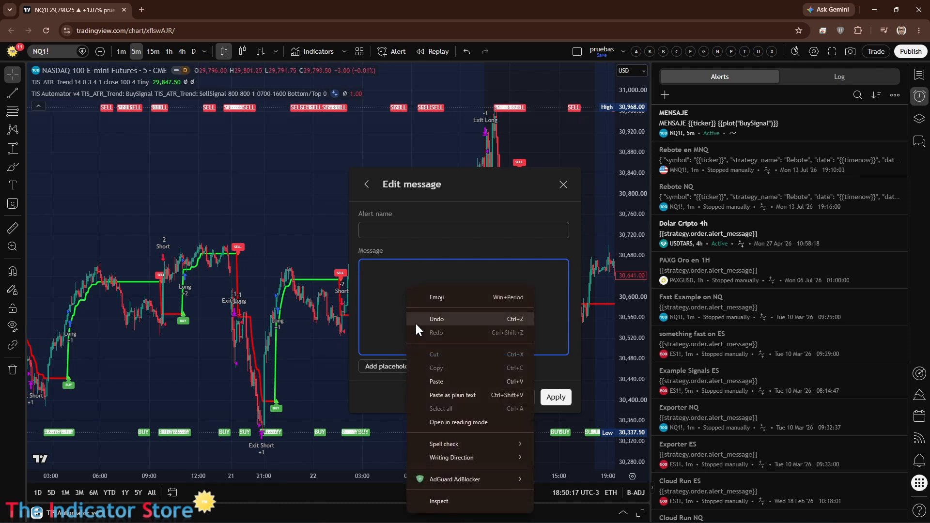
{"action": "left_click", "coordinate": [443, 381]}
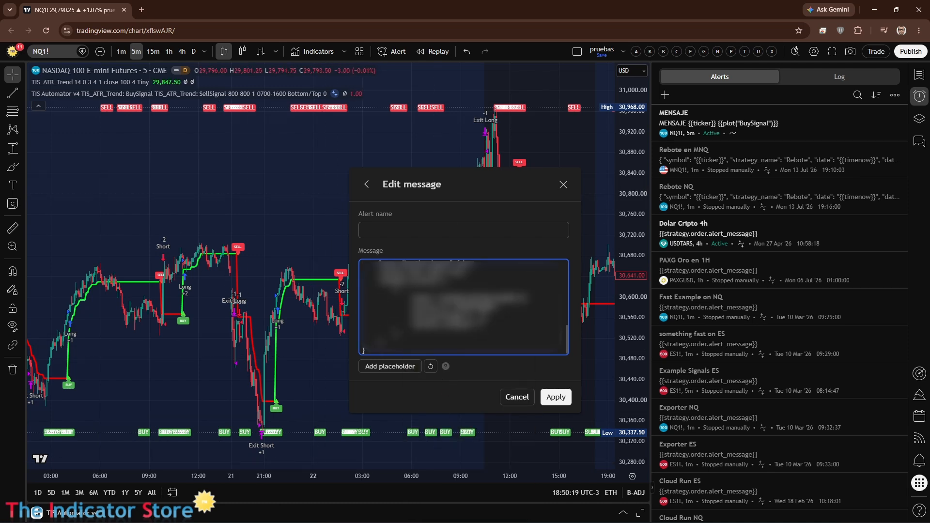
{"action": "scroll", "coordinate": [463, 307], "scroll_direction": "up", "scroll_amount": 5}
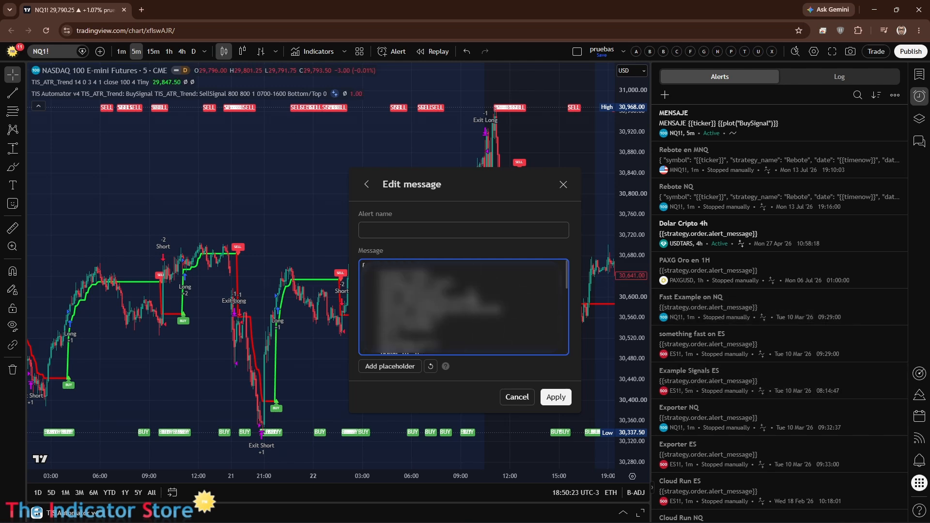
Step: Name the pending alert test and apply the edited message
{"action": "left_click", "coordinate": [381, 233]}
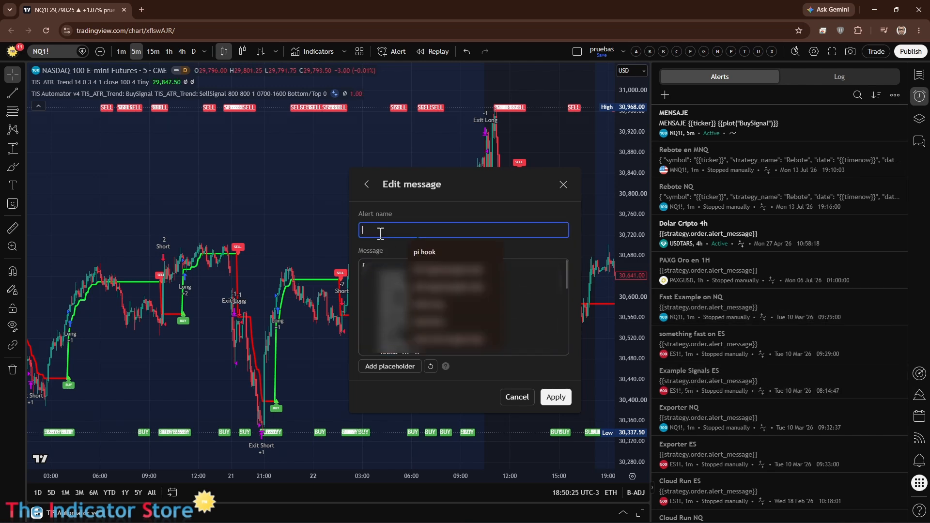
{"action": "type", "text": "test"}
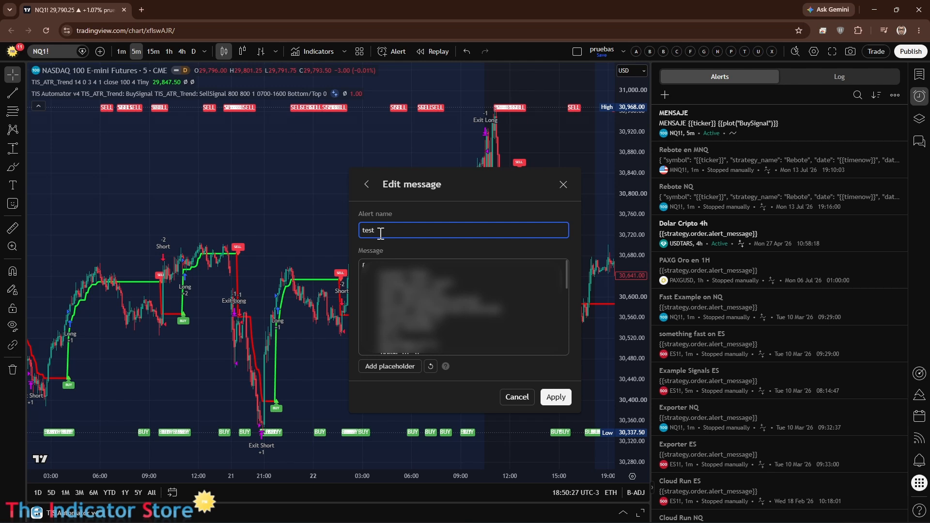
{"action": "left_click", "coordinate": [556, 397]}
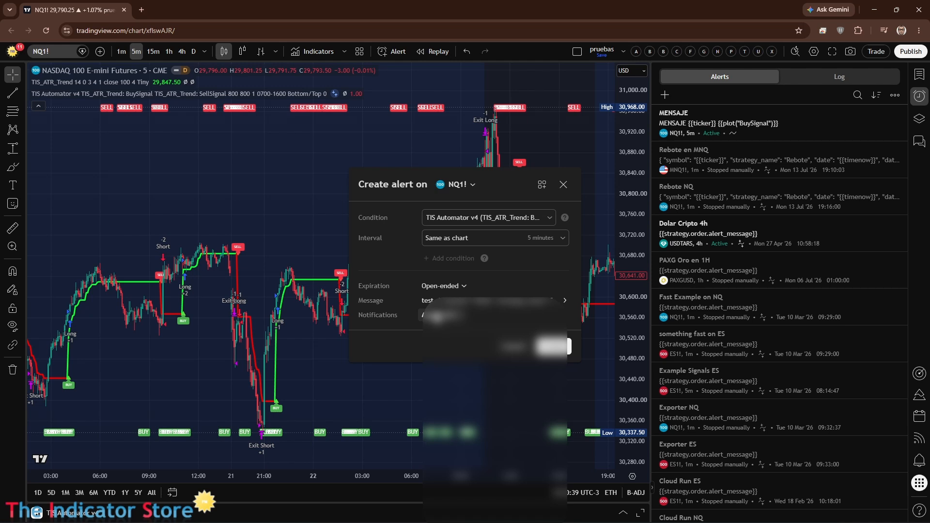
Step: Enable the Webhook URL notification for the alert and copy the webhook URL from the PickMyTrade dashboard
{"action": "left_click", "coordinate": [436, 317]}
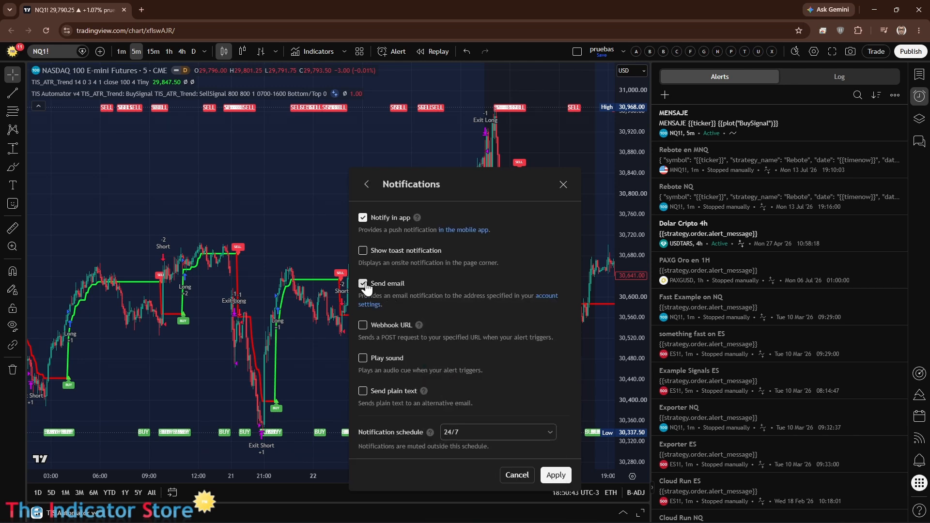
{"action": "left_click", "coordinate": [362, 326]}
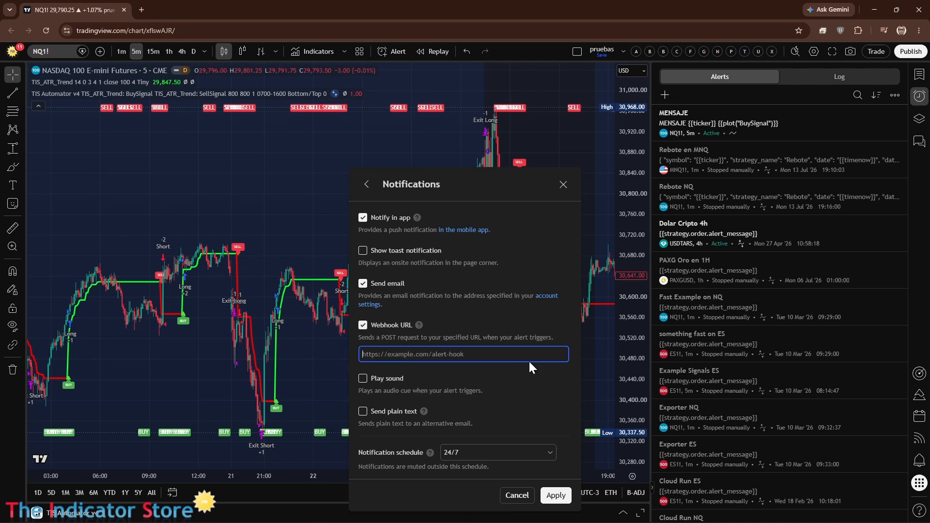
{"action": "key", "text": "alt+Tab"}
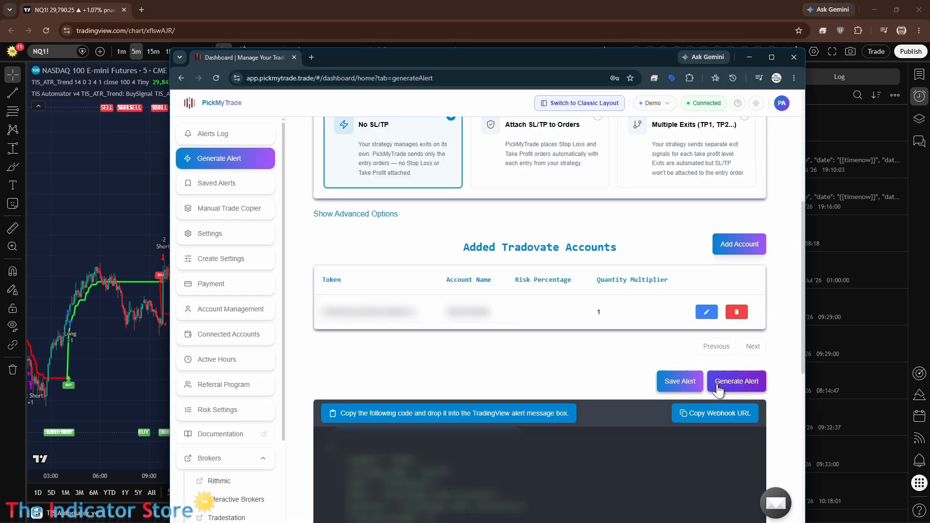
{"action": "left_click", "coordinate": [731, 420]}
{"action": "key", "text": "alt+Tab"}
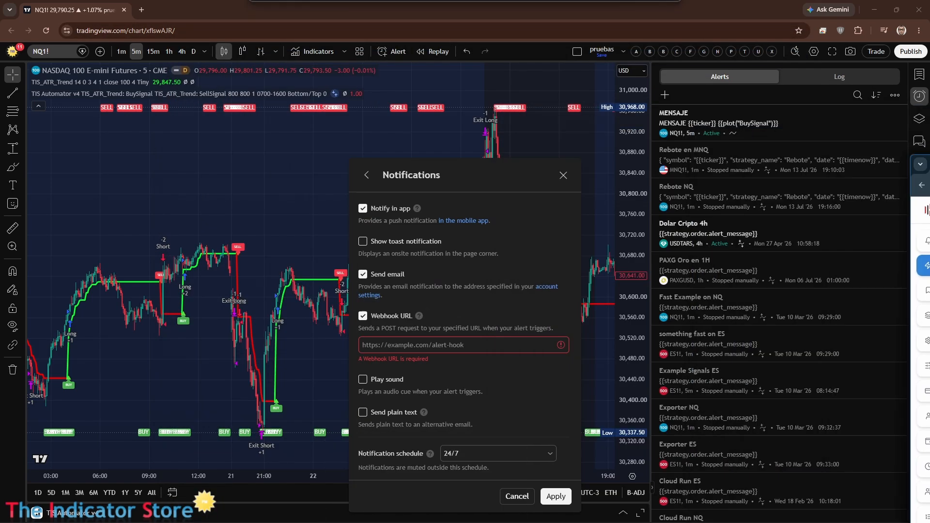
Step: Paste the PickMyTrade webhook URL into the alert's notifications, apply it, and create the alert on NQ1!
{"action": "left_click", "coordinate": [463, 345]}
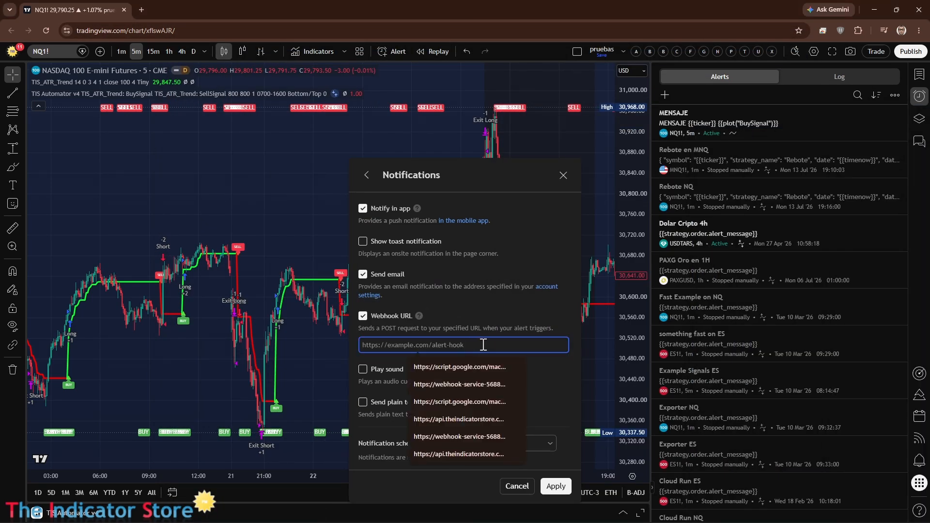
{"action": "key", "text": "ctrl+v"}
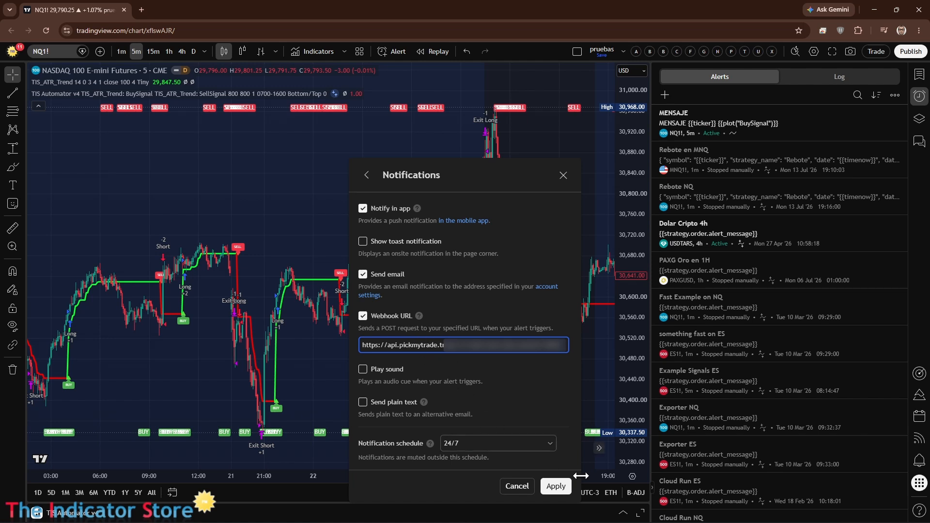
{"action": "left_click", "coordinate": [554, 486]}
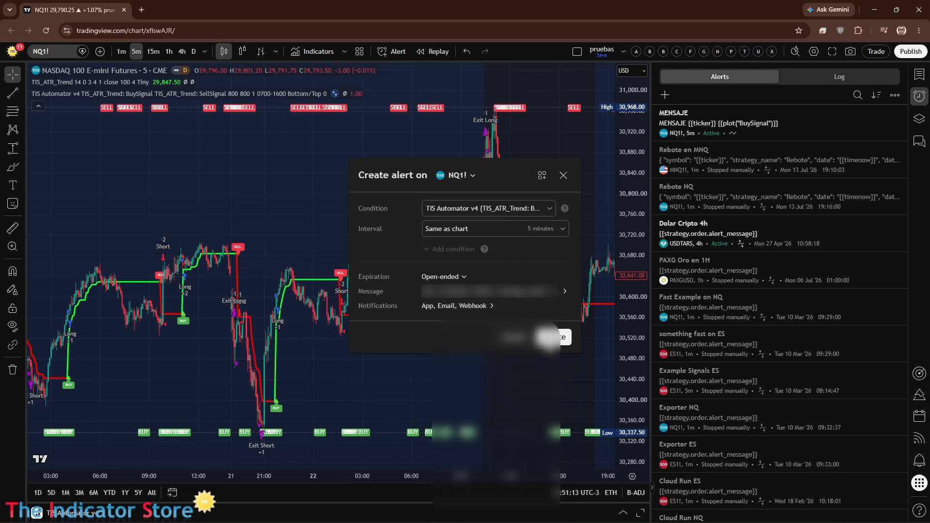
{"action": "left_click", "coordinate": [547, 339]}
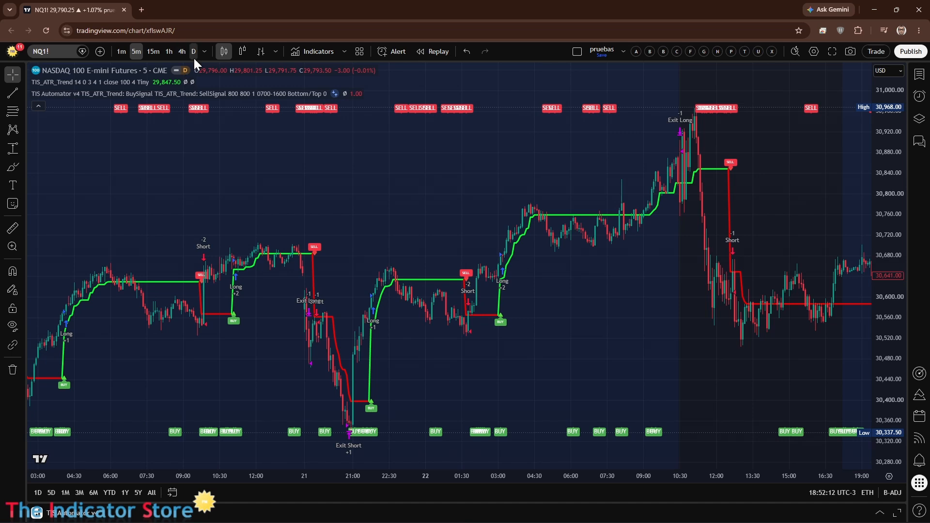
Step: Switch the chart to MNQ1! at 1h, and use the test alert in the alerts list to return to NQ1! at 5m
{"action": "left_click", "coordinate": [151, 51]}
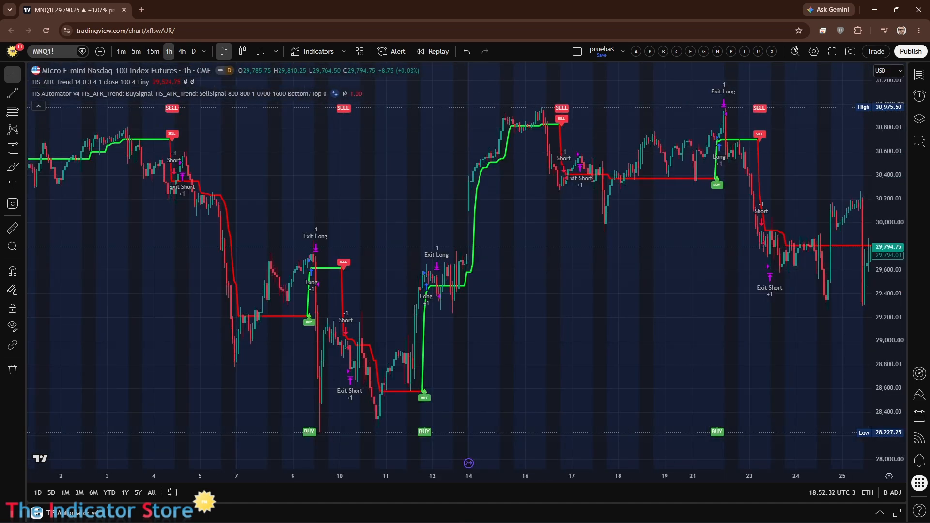
{"action": "left_click", "coordinate": [920, 97]}
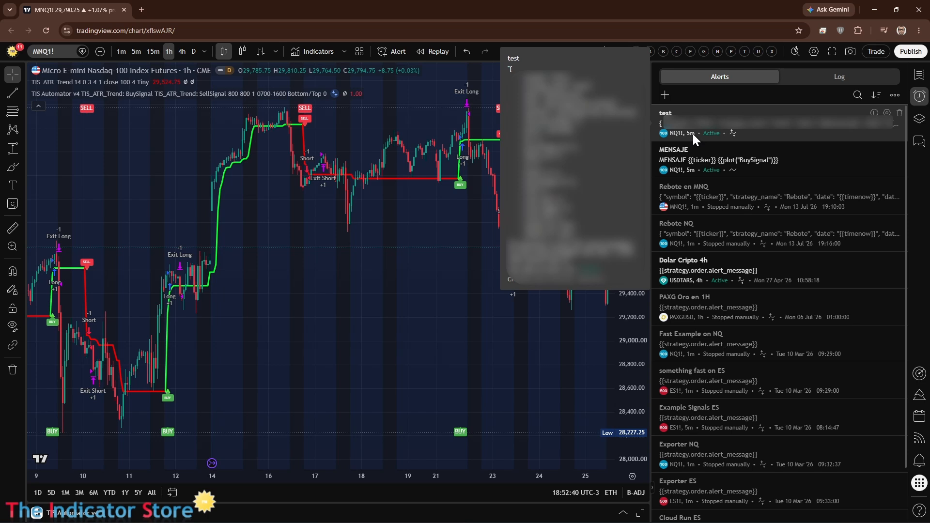
{"action": "left_click", "coordinate": [775, 131]}
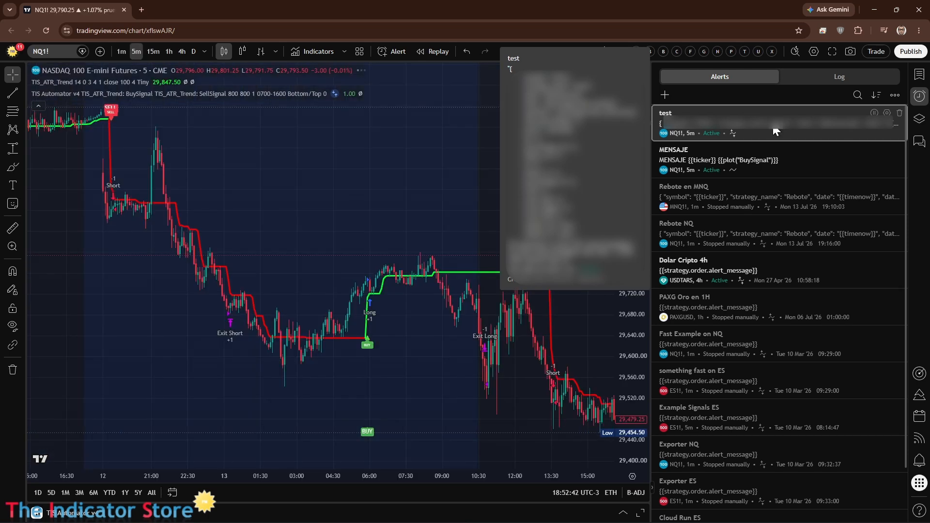
{"action": "left_click", "coordinate": [384, 156]}
Step: Switch to the PickMyTrade dashboard and review the symbols, order types, strategy names and alert statuses in the alerts log
{"action": "mouse_move", "coordinate": [735, 119]}
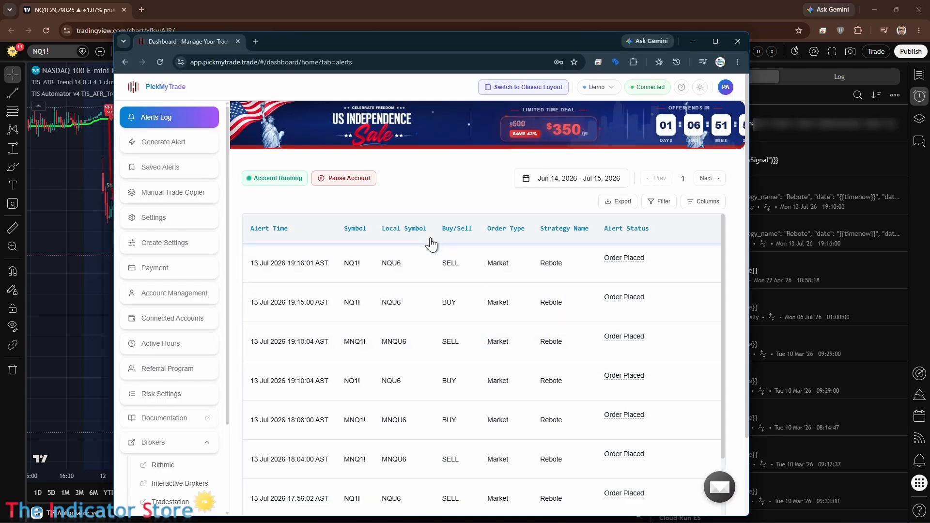
{"action": "scroll", "coordinate": [593, 320], "scroll_direction": "down", "scroll_amount": 2}
{"action": "scroll", "coordinate": [595, 328], "scroll_direction": "up", "scroll_amount": 2}
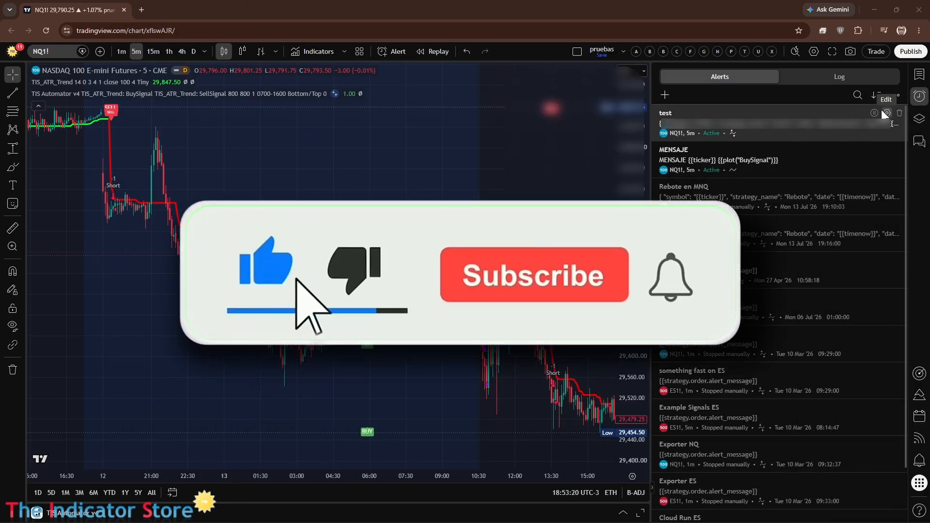
Step: Return to TradingView, open the test alert for editing, and review its notification settings, including the email and webhook options
{"action": "left_click", "coordinate": [887, 113]}
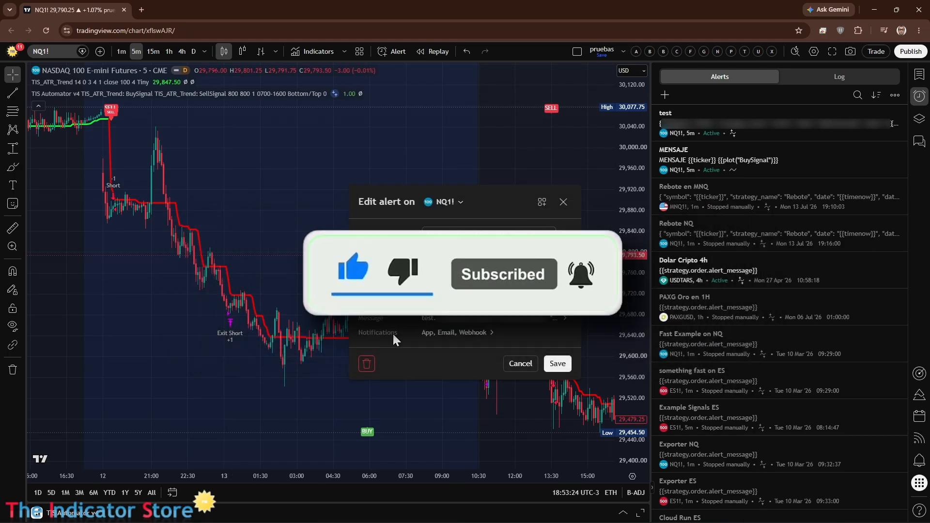
{"action": "left_click", "coordinate": [479, 336]}
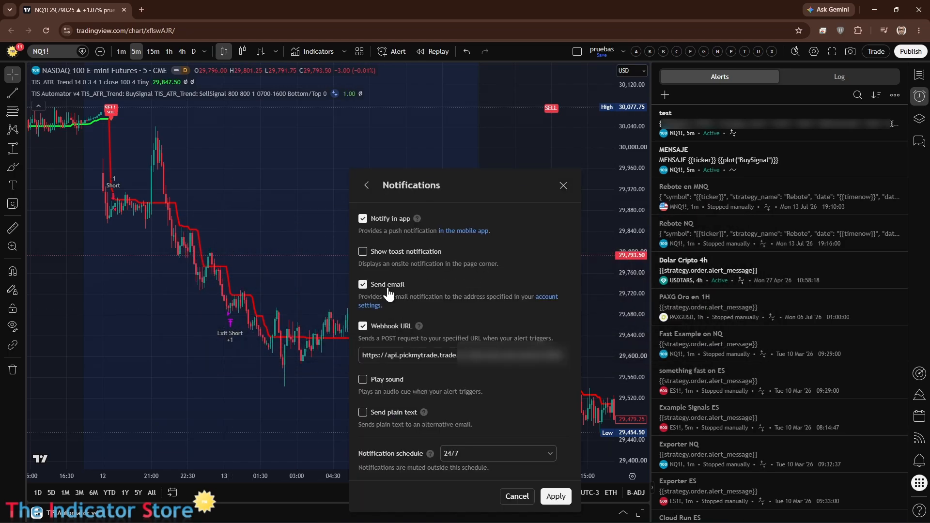